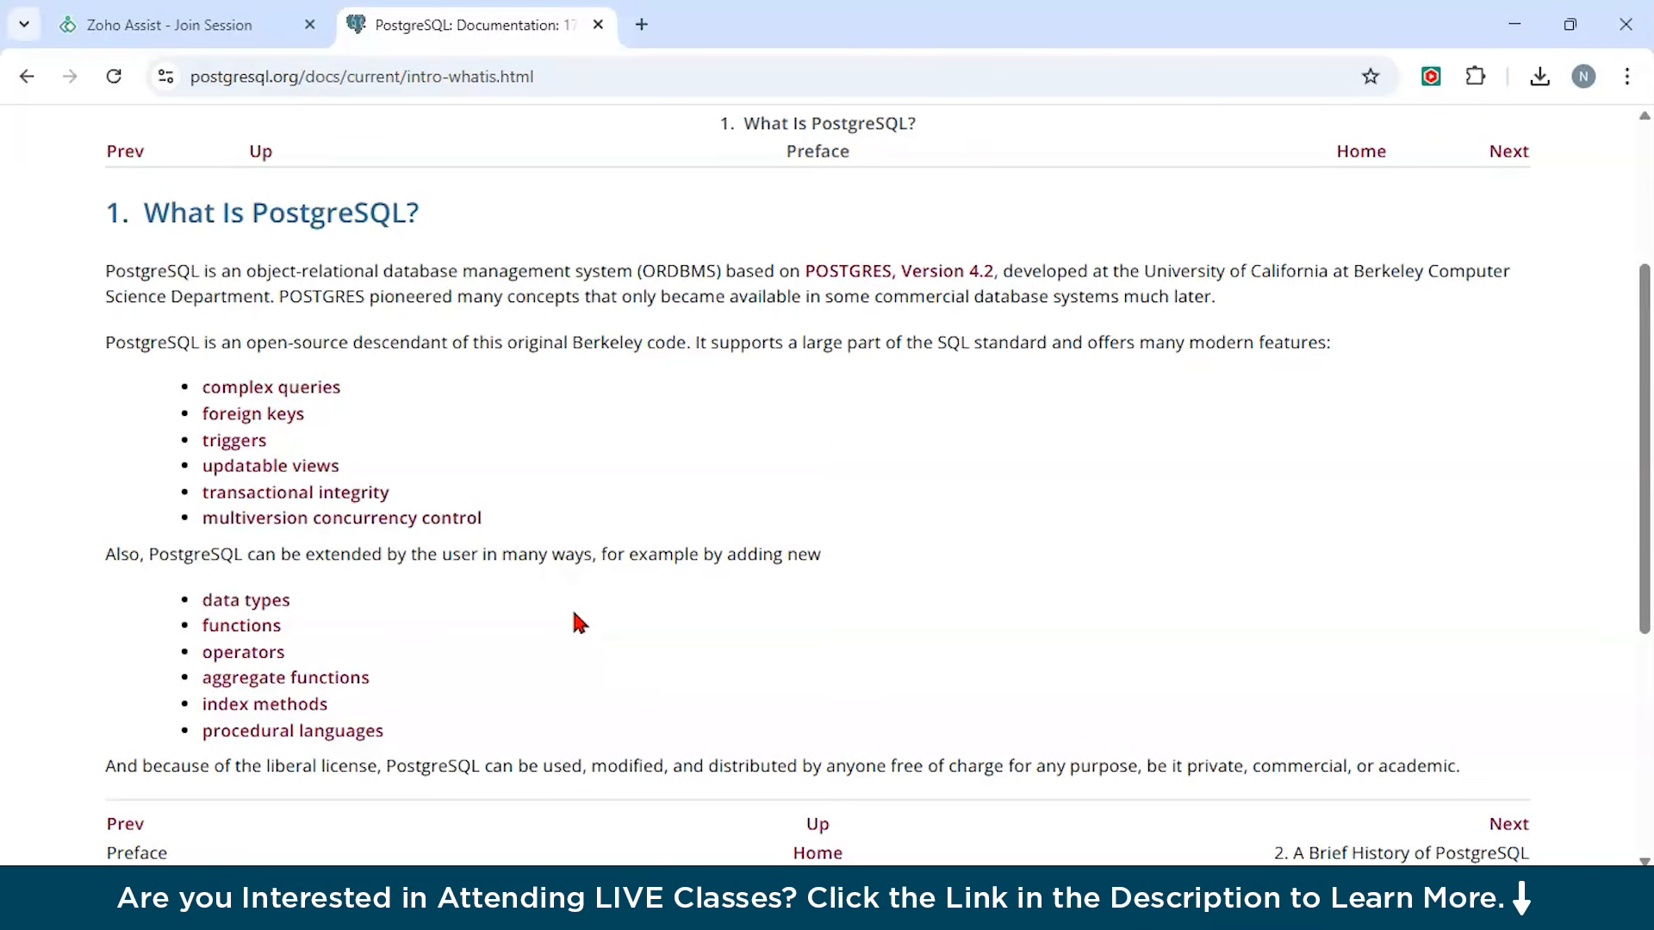
Open the PostgreSQL Download page from the documentation page.
{"action": "scroll", "coordinate": [579, 622], "scroll_direction": "down", "scroll_amount": 1}
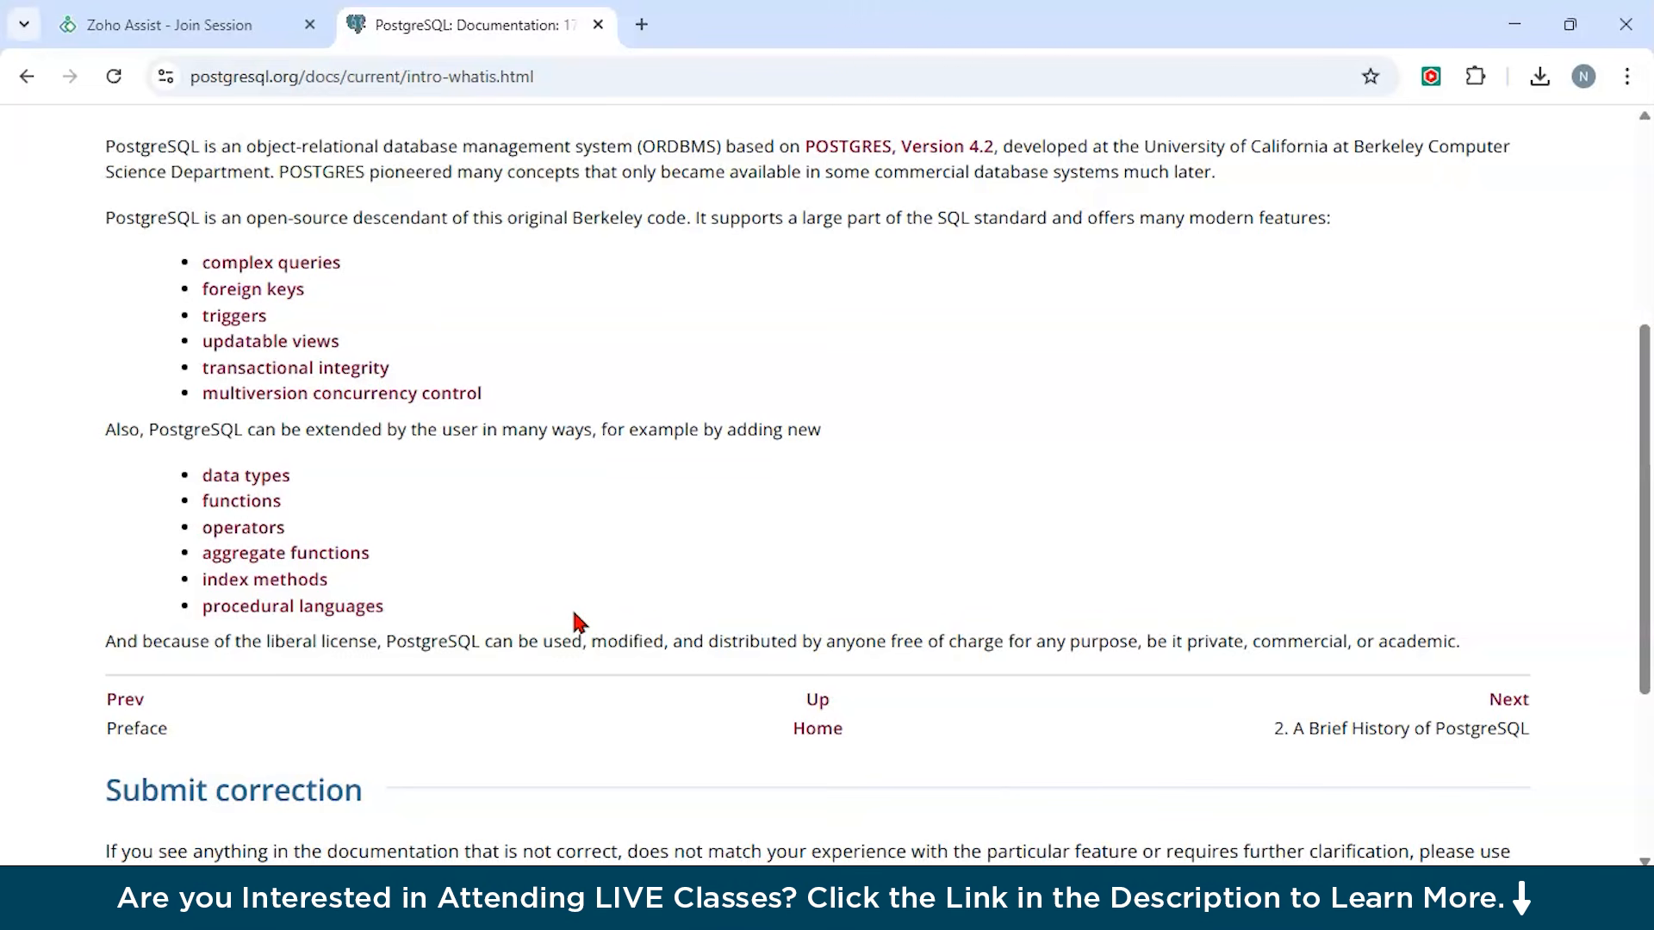
{"action": "scroll", "coordinate": [578, 622], "scroll_direction": "down", "scroll_amount": 1}
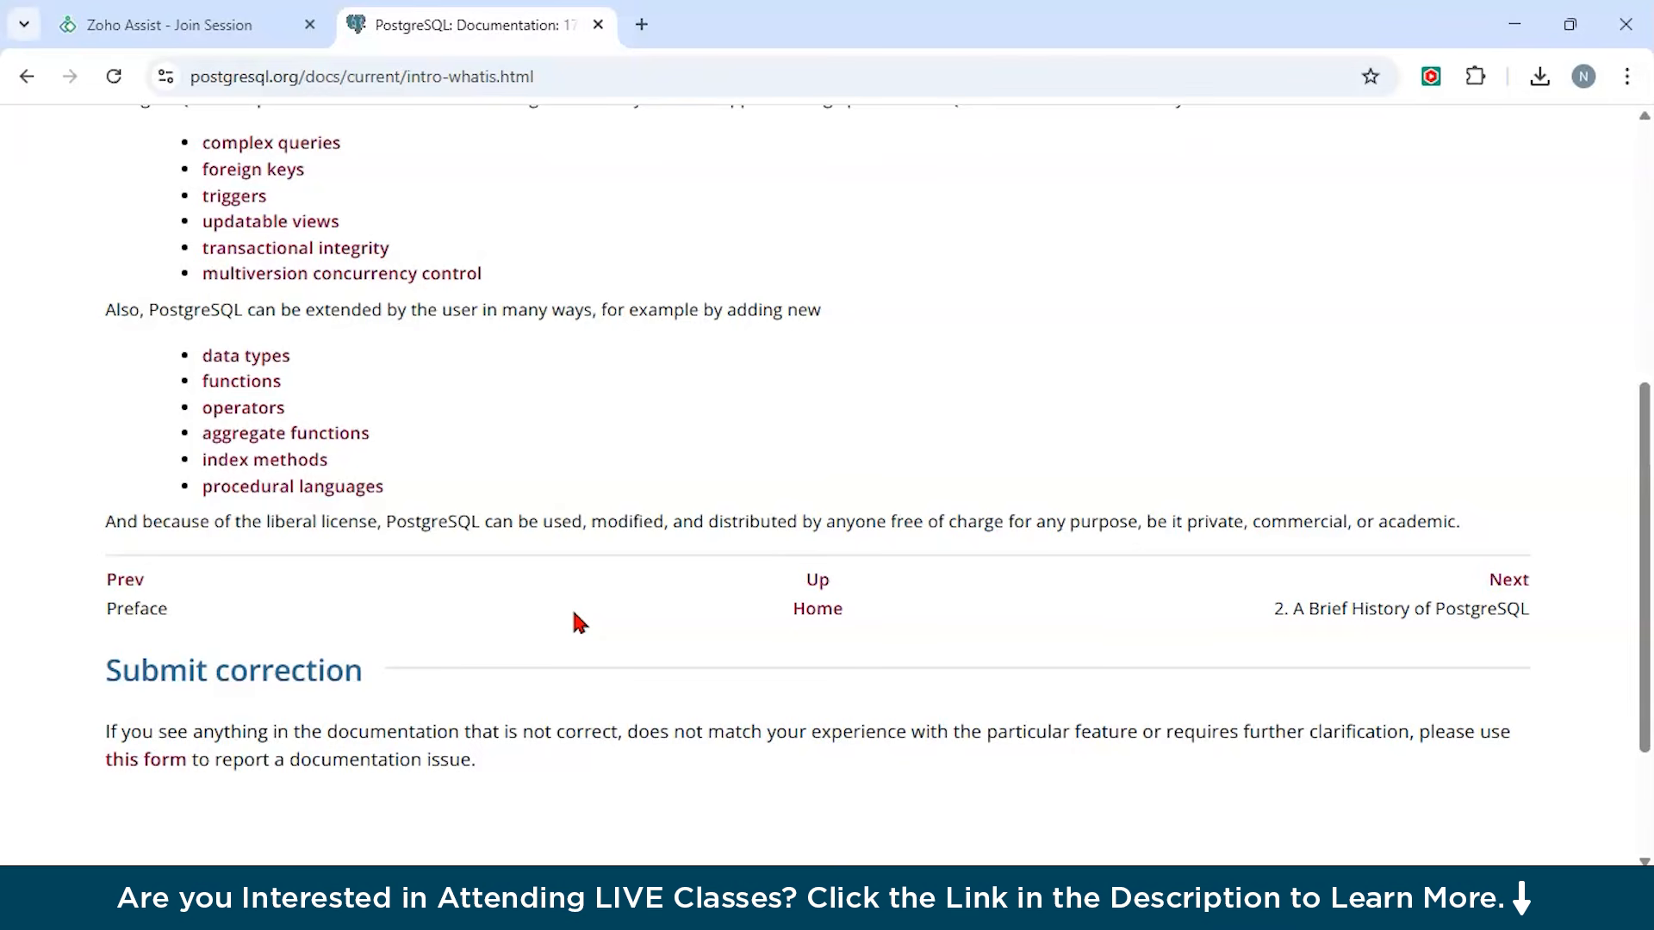
{"action": "scroll", "coordinate": [579, 622], "scroll_direction": "down", "scroll_amount": 1}
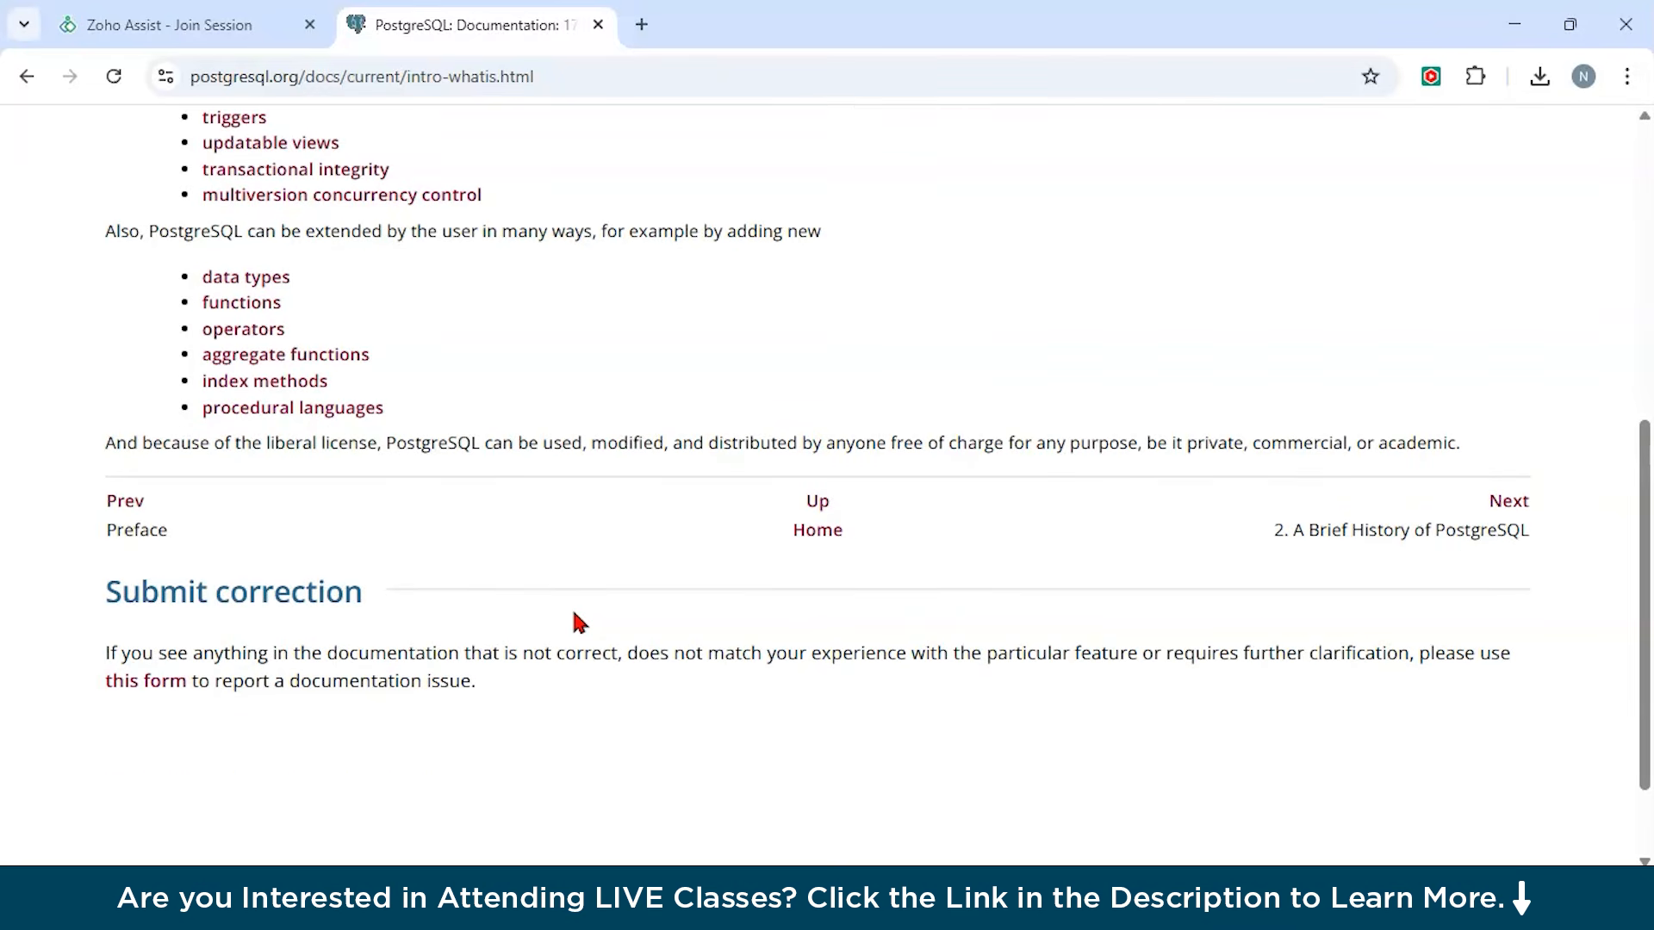
{"action": "scroll", "coordinate": [551, 560], "scroll_direction": "up", "scroll_amount": 7}
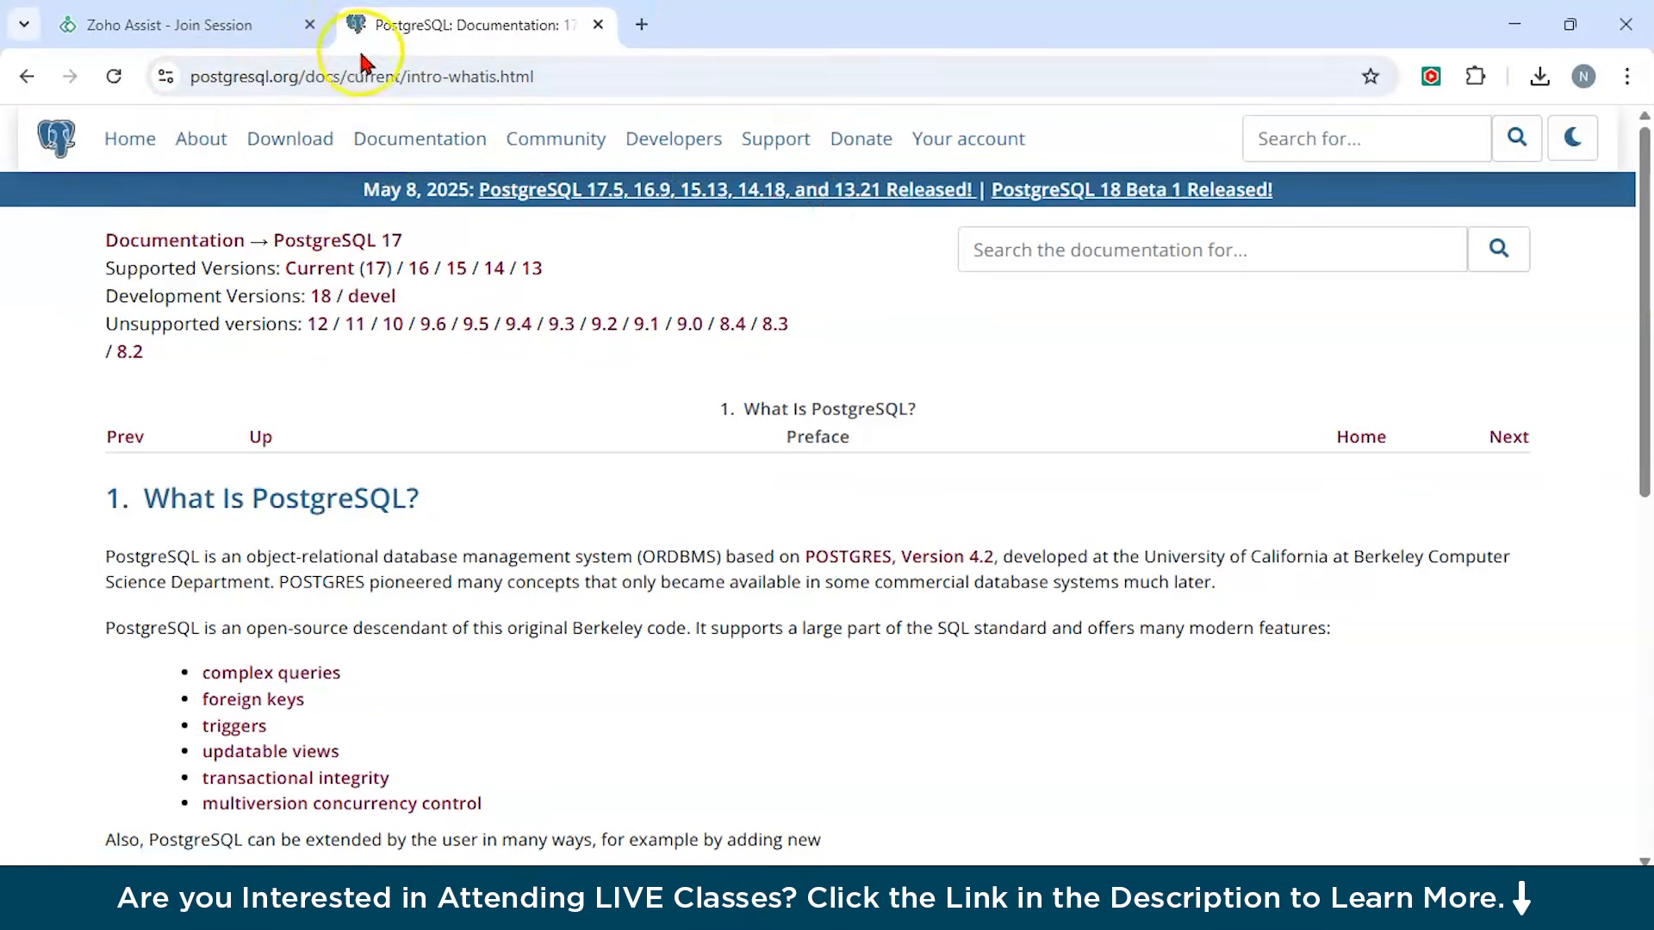
{"action": "left_click", "coordinate": [268, 147]}
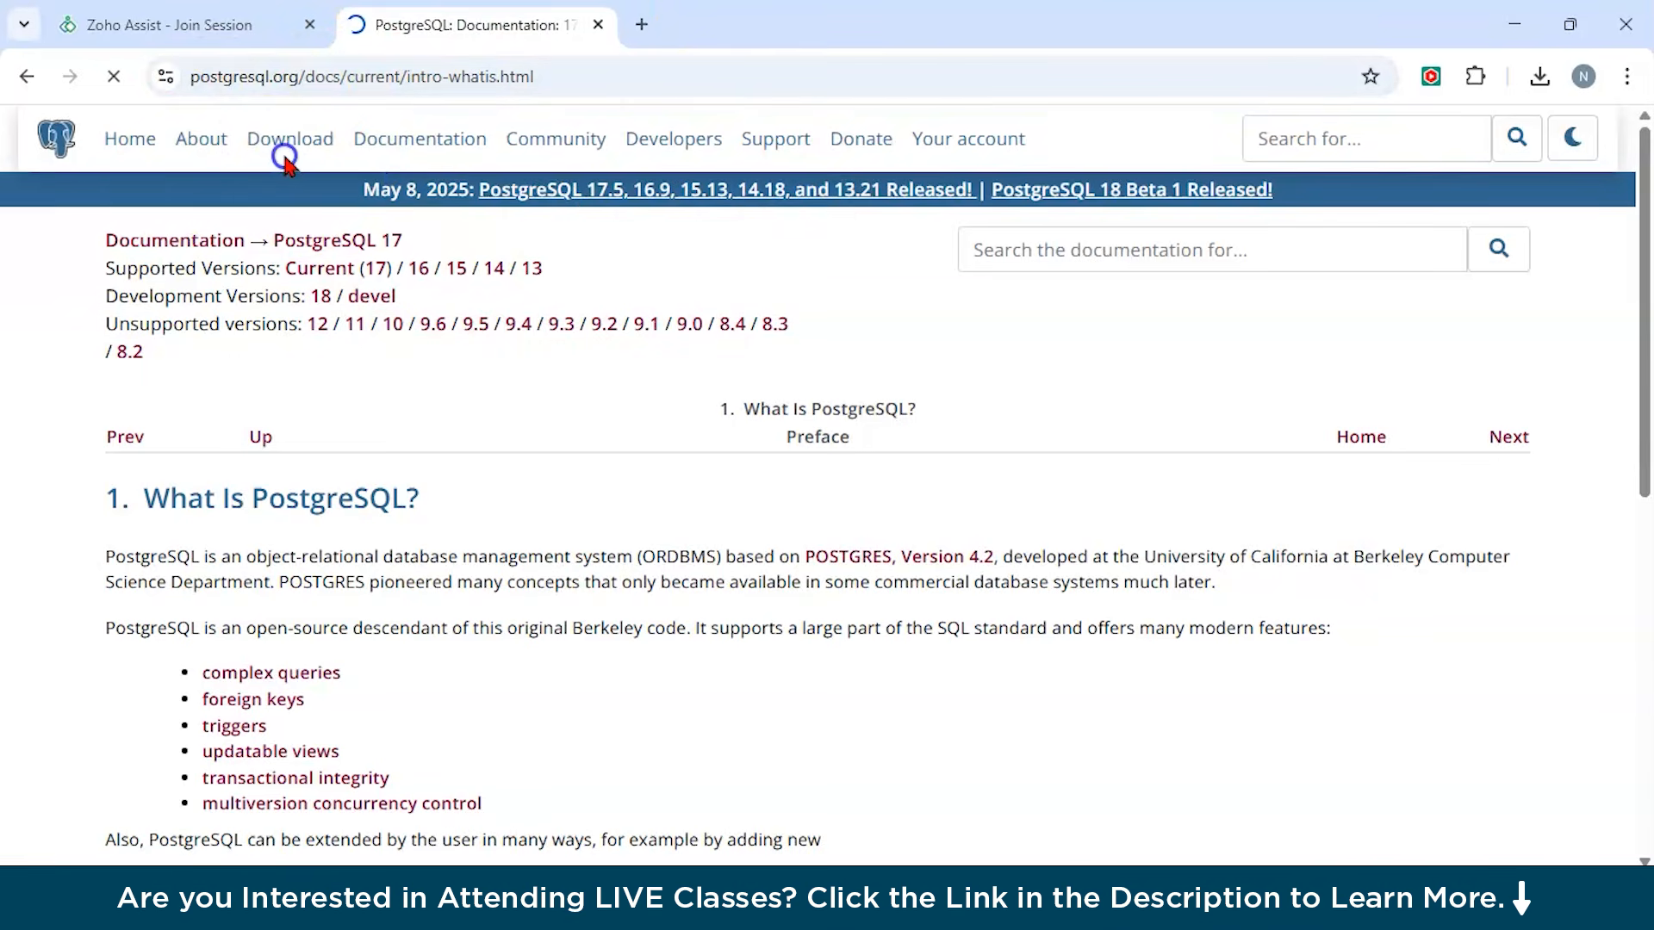
Choose the Windows operating system family for packages and installers.
{"action": "scroll", "coordinate": [541, 431], "scroll_direction": "down", "scroll_amount": 1}
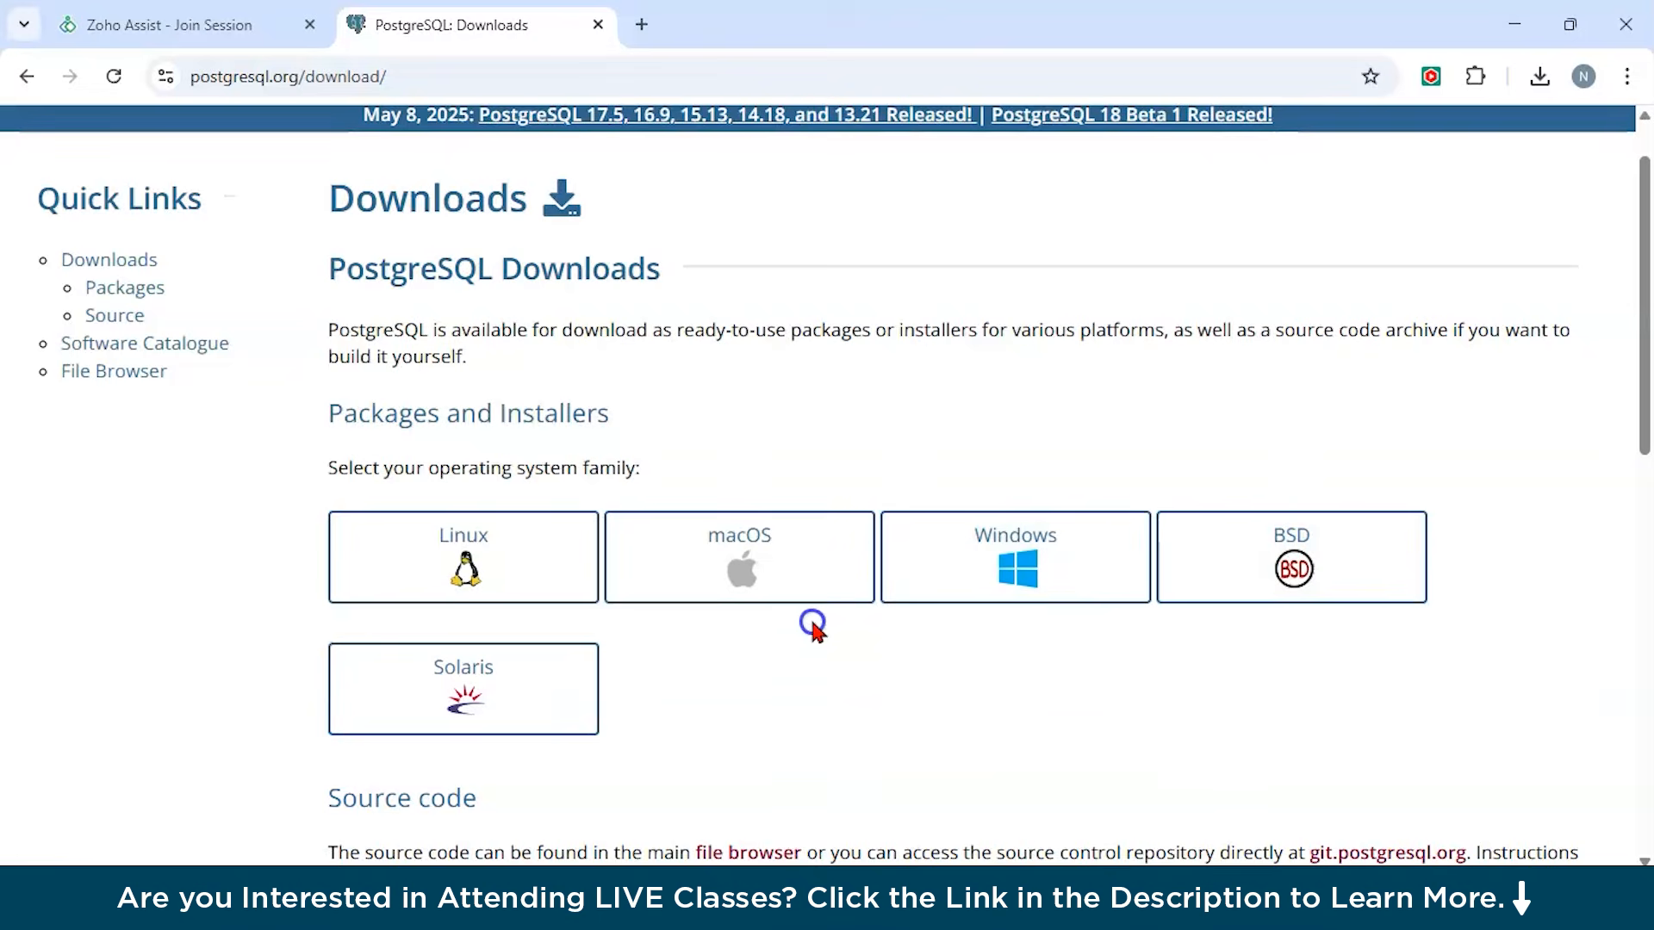
{"action": "scroll", "coordinate": [810, 672], "scroll_direction": "down", "scroll_amount": 1}
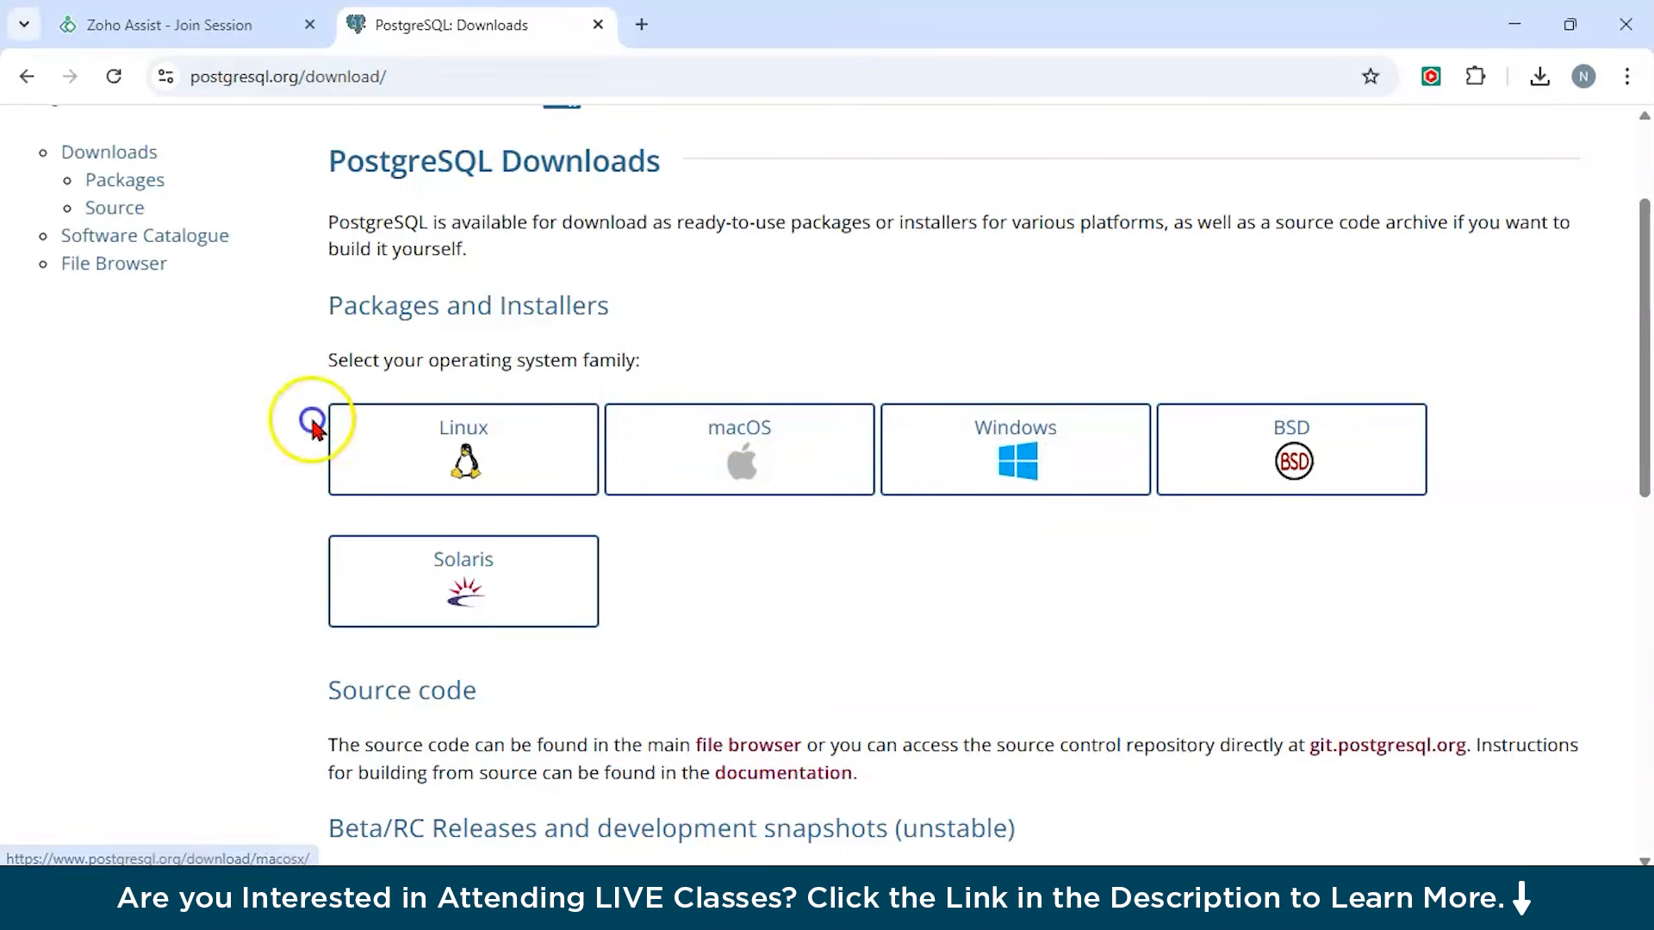
{"action": "left_click", "coordinate": [1025, 465]}
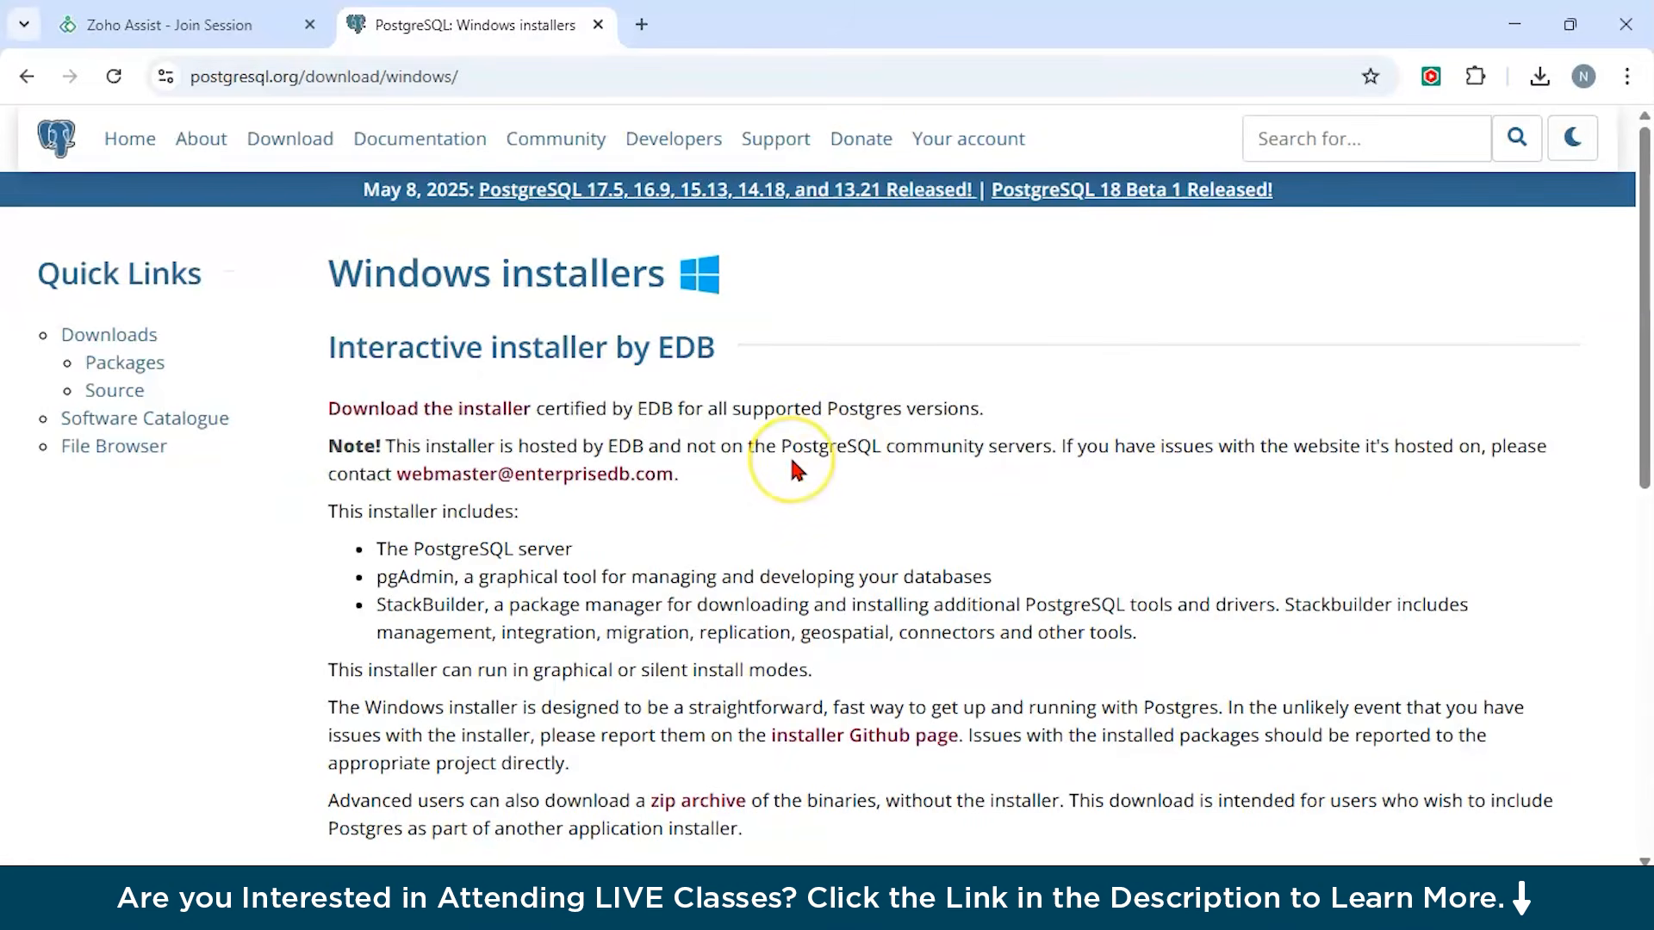
Download the PostgreSQL 17.5 Windows x86-64 installer from the EDB download page.
{"action": "scroll", "coordinate": [789, 463], "scroll_direction": "down", "scroll_amount": 3}
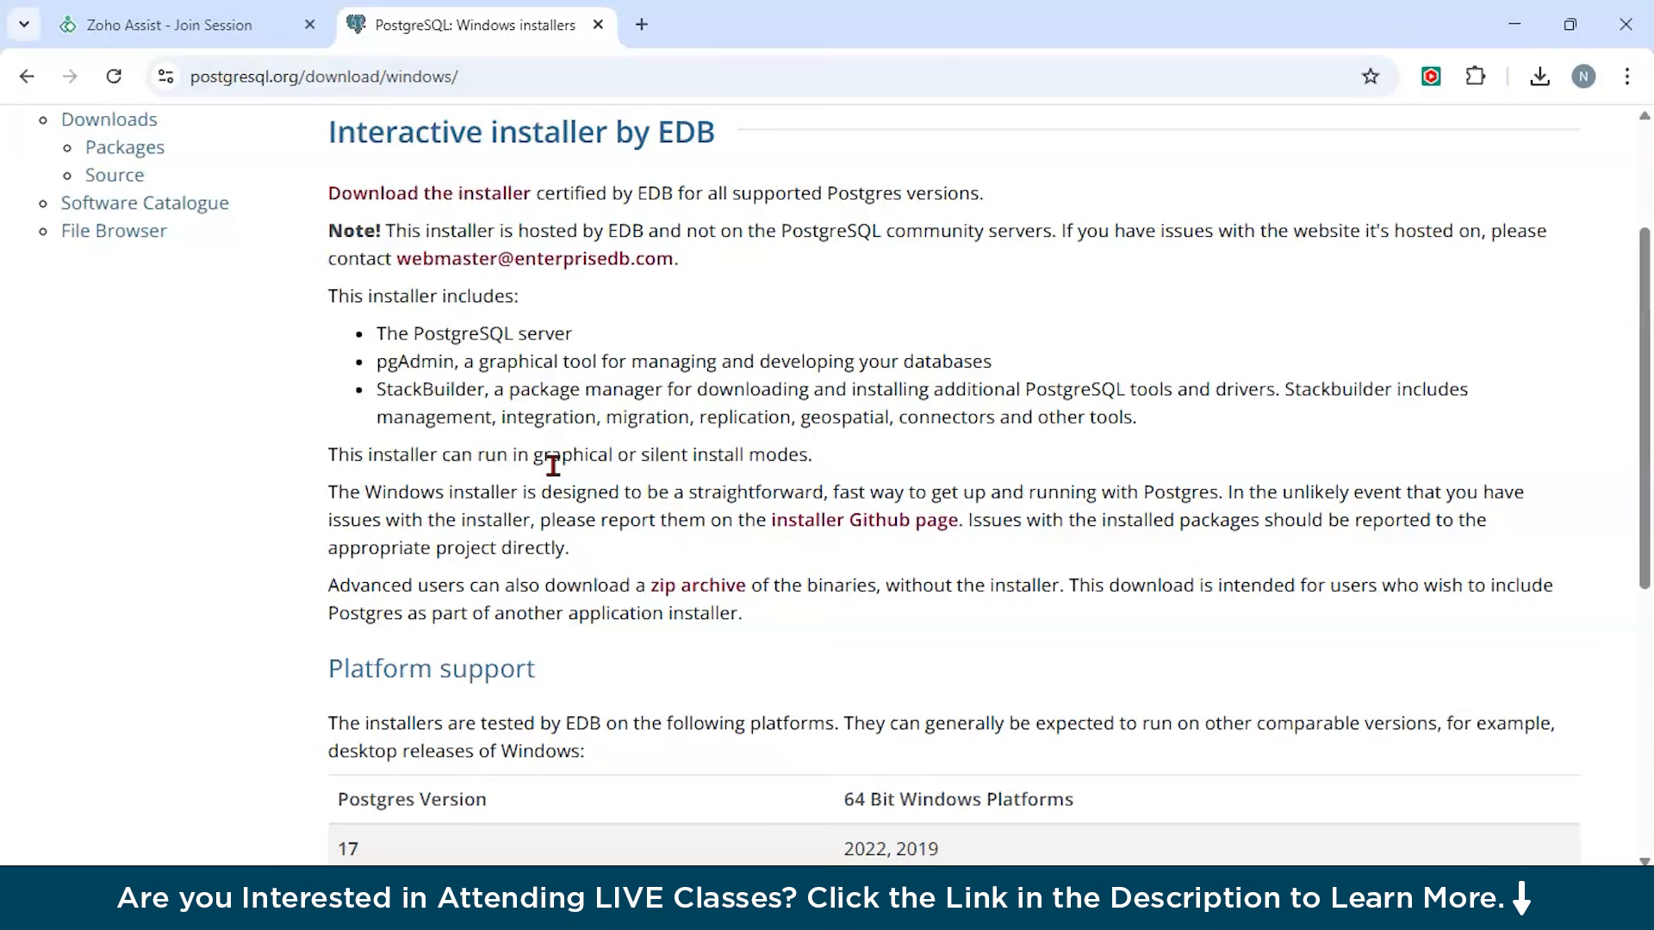
{"action": "scroll", "coordinate": [556, 469], "scroll_direction": "down", "scroll_amount": 4}
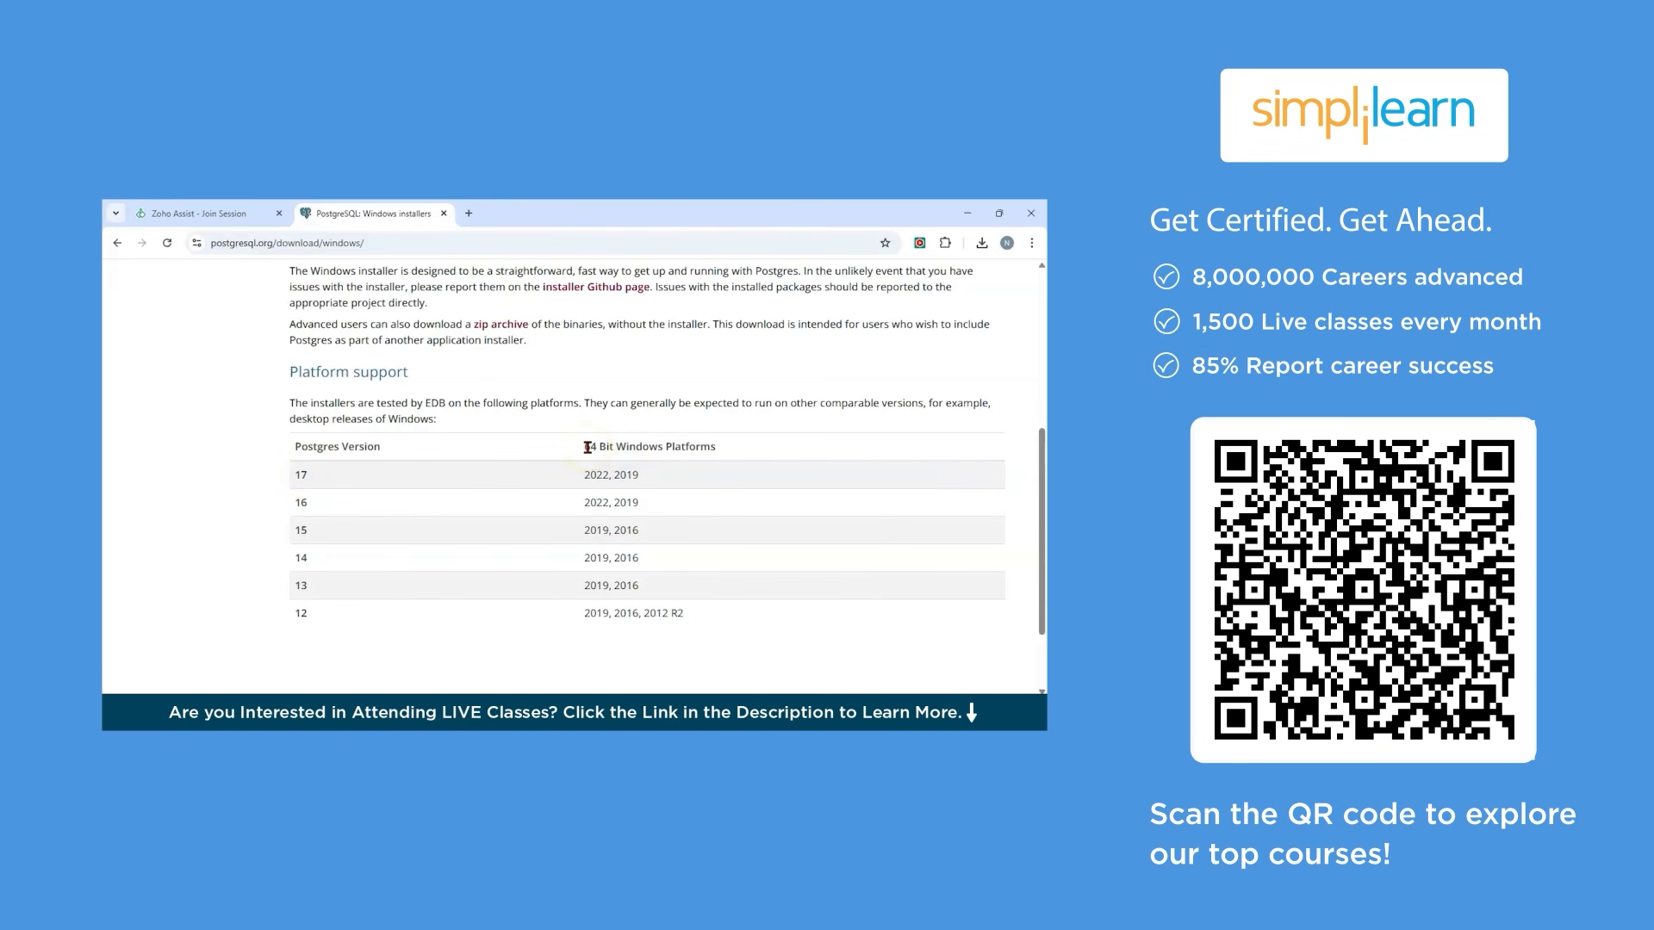
{"action": "scroll", "coordinate": [588, 447], "scroll_direction": "down", "scroll_amount": 2}
{"action": "scroll", "coordinate": [588, 447], "scroll_direction": "up", "scroll_amount": 7}
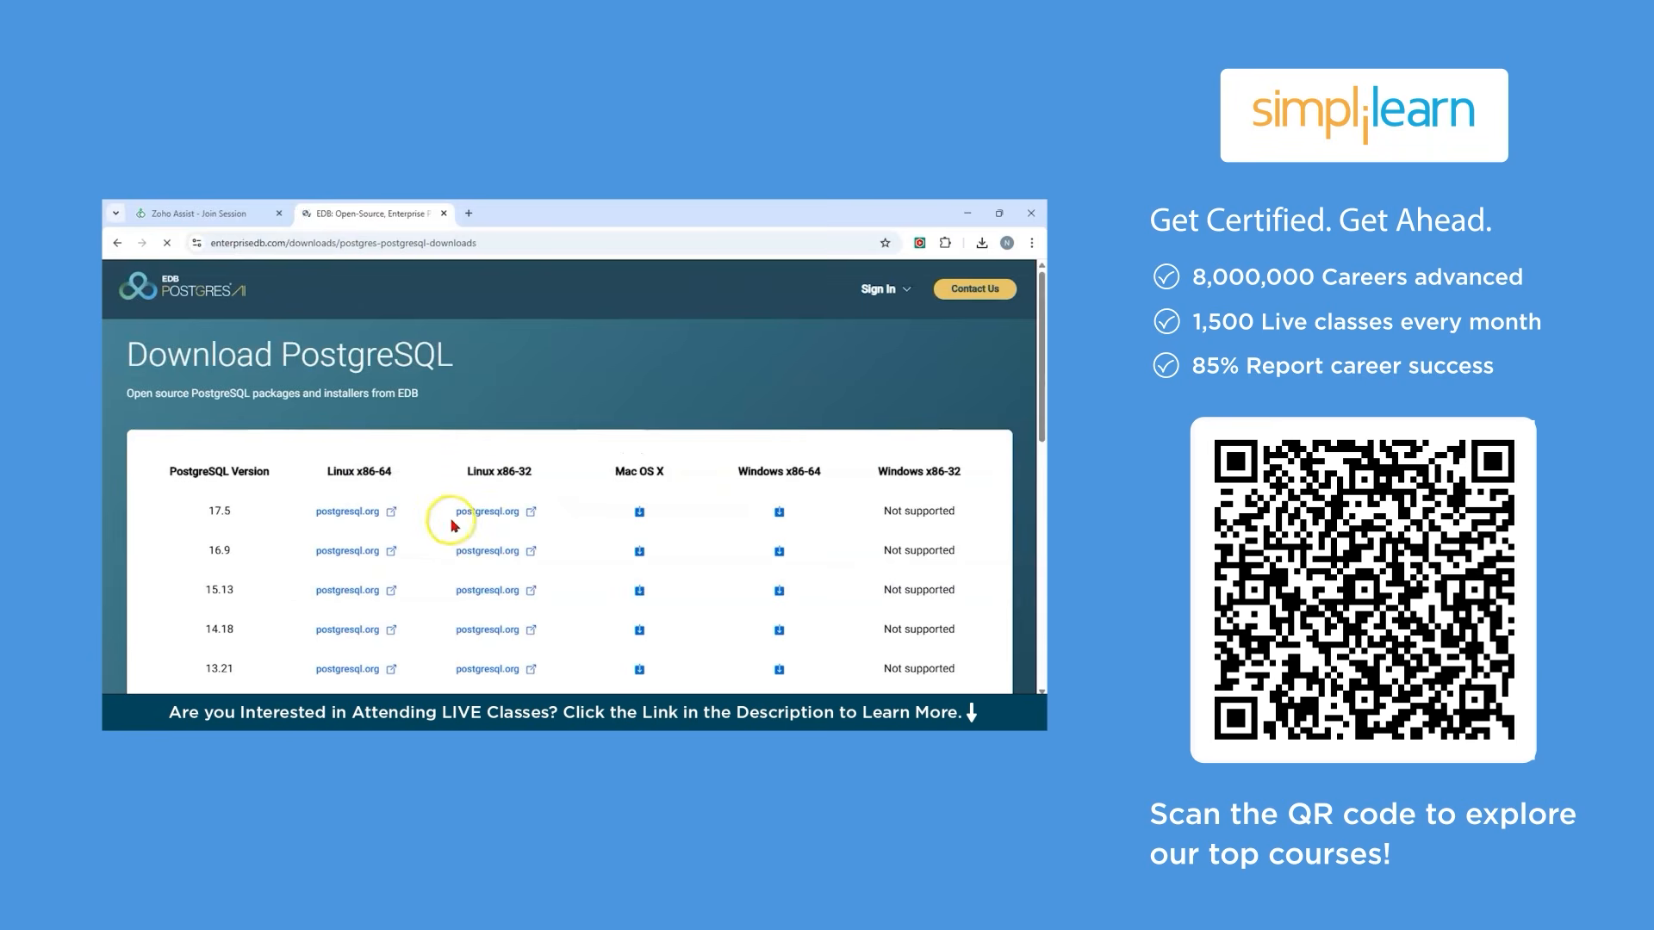
{"action": "scroll", "coordinate": [452, 525], "scroll_direction": "down", "scroll_amount": 1}
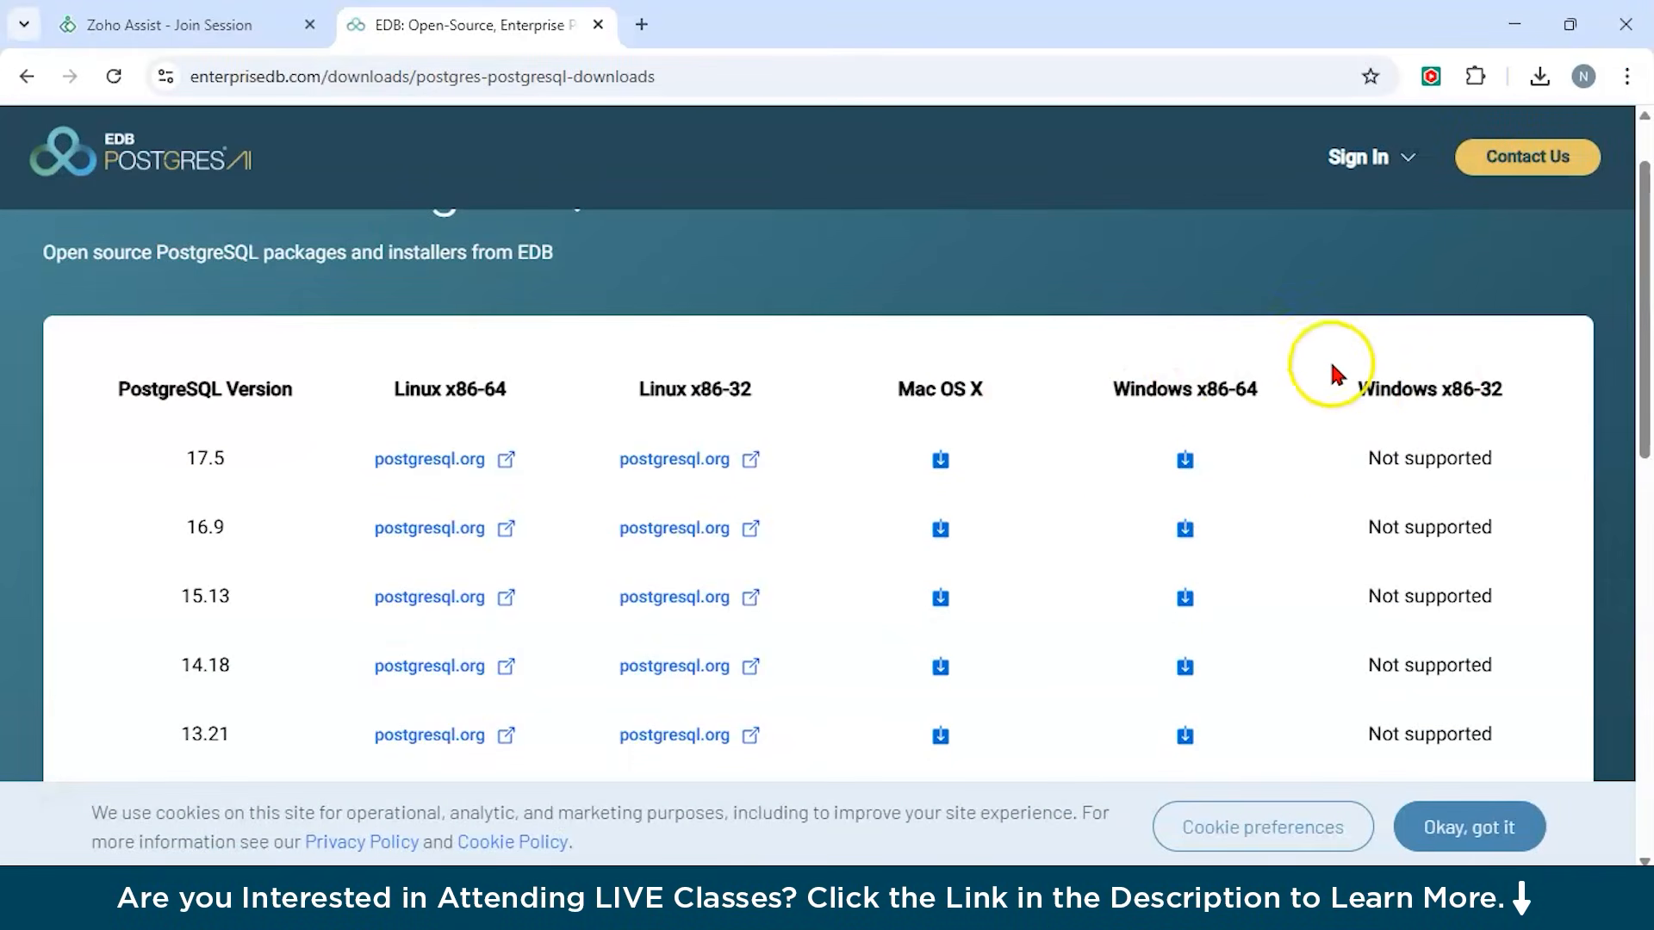
{"action": "left_click", "coordinate": [1187, 461]}
{"action": "scroll", "coordinate": [893, 557], "scroll_direction": "down", "scroll_amount": 2}
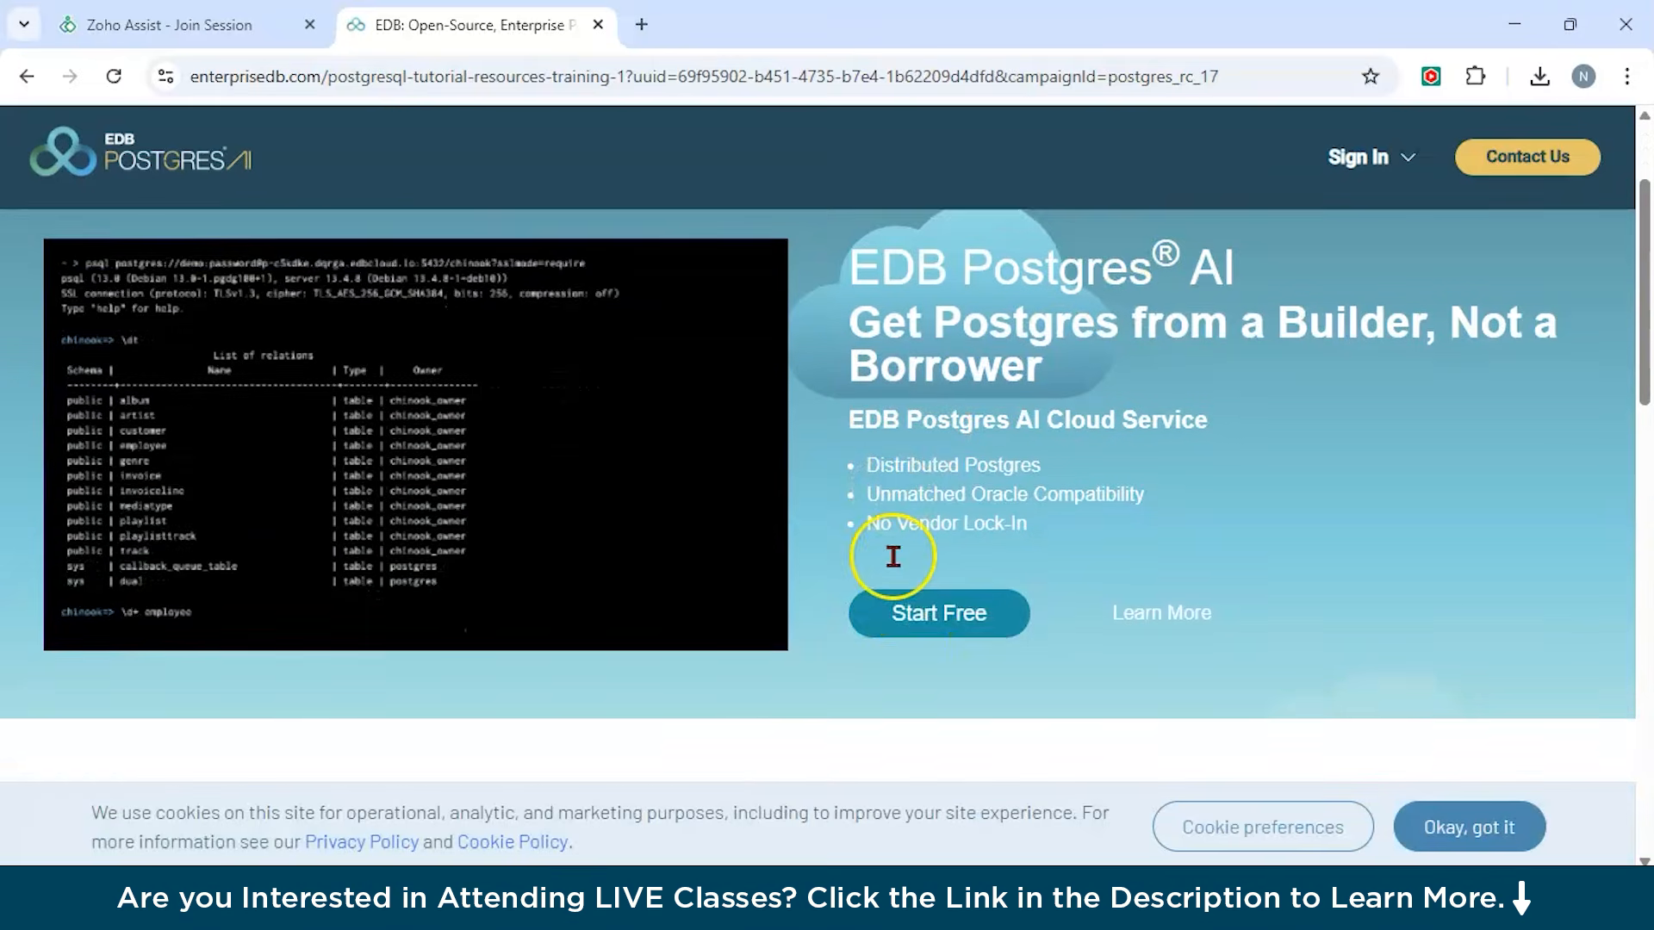
{"action": "left_click", "coordinate": [918, 561]}
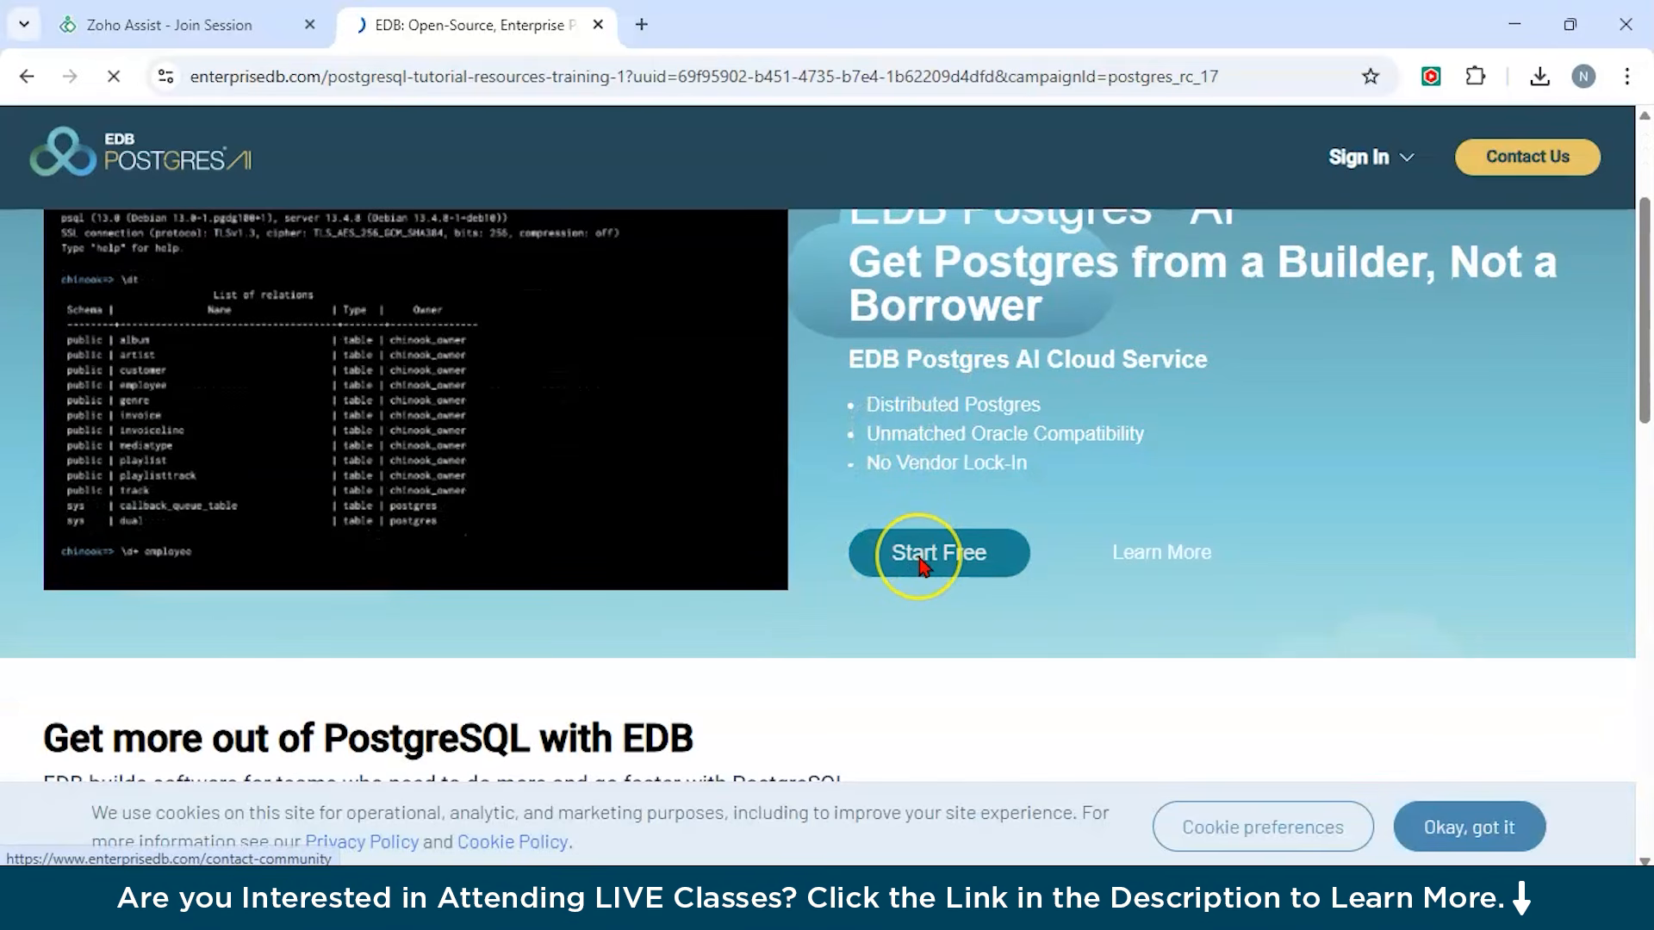
{"action": "scroll", "coordinate": [920, 567], "scroll_direction": "down", "scroll_amount": 4}
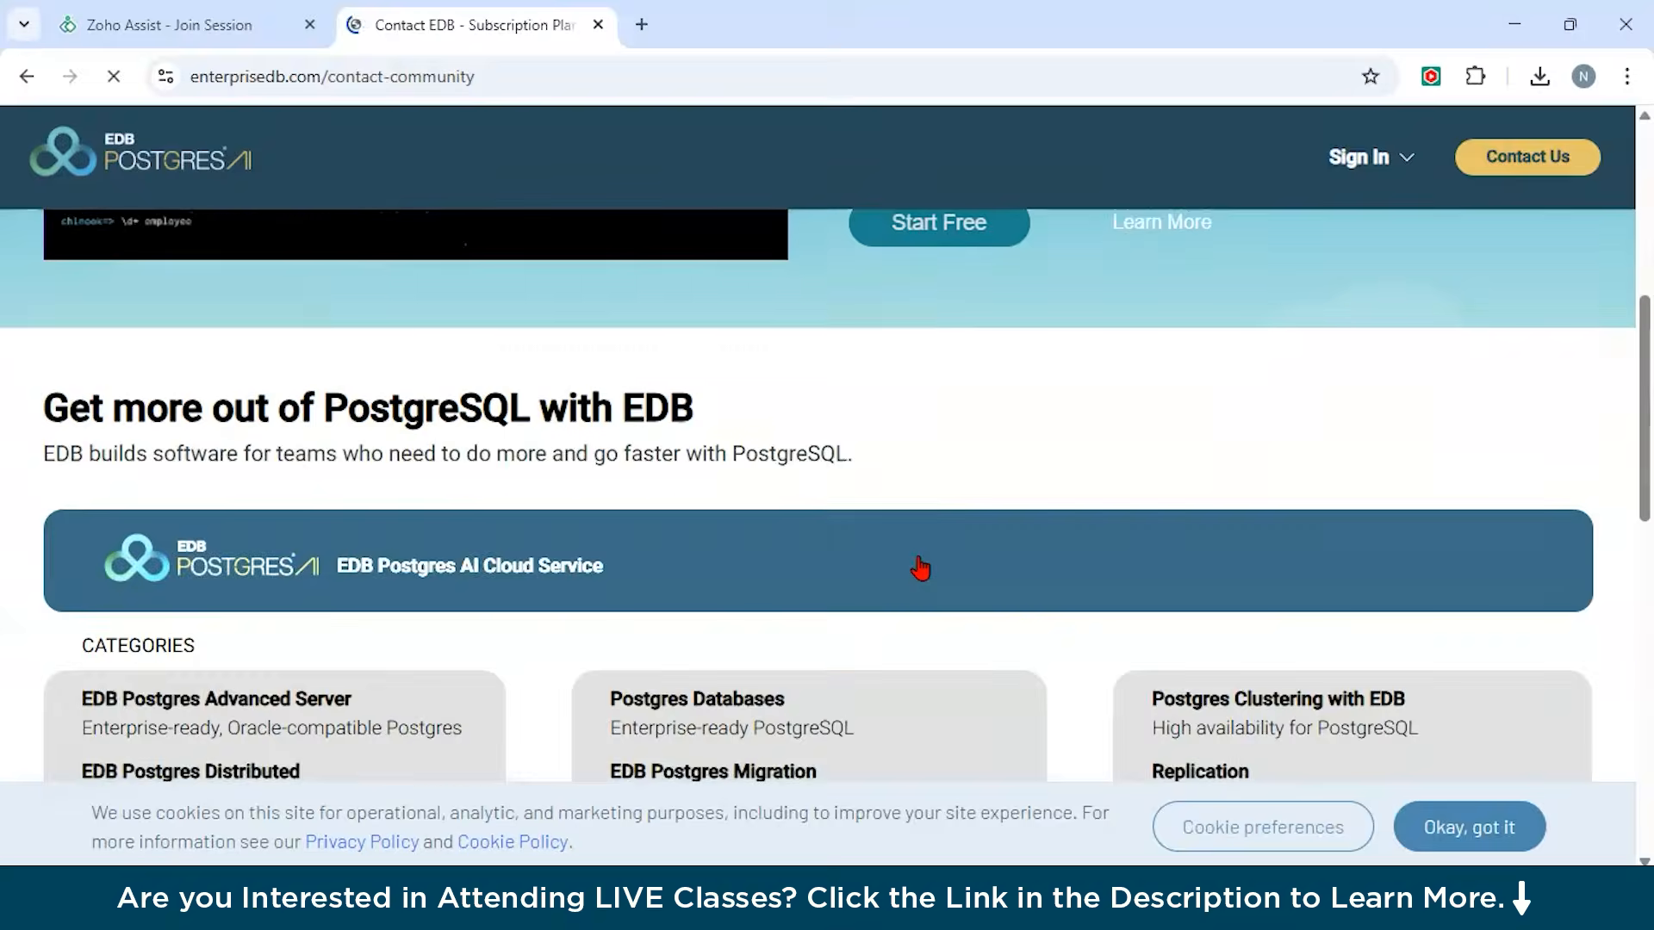
{"action": "key", "text": "alt+Left"}
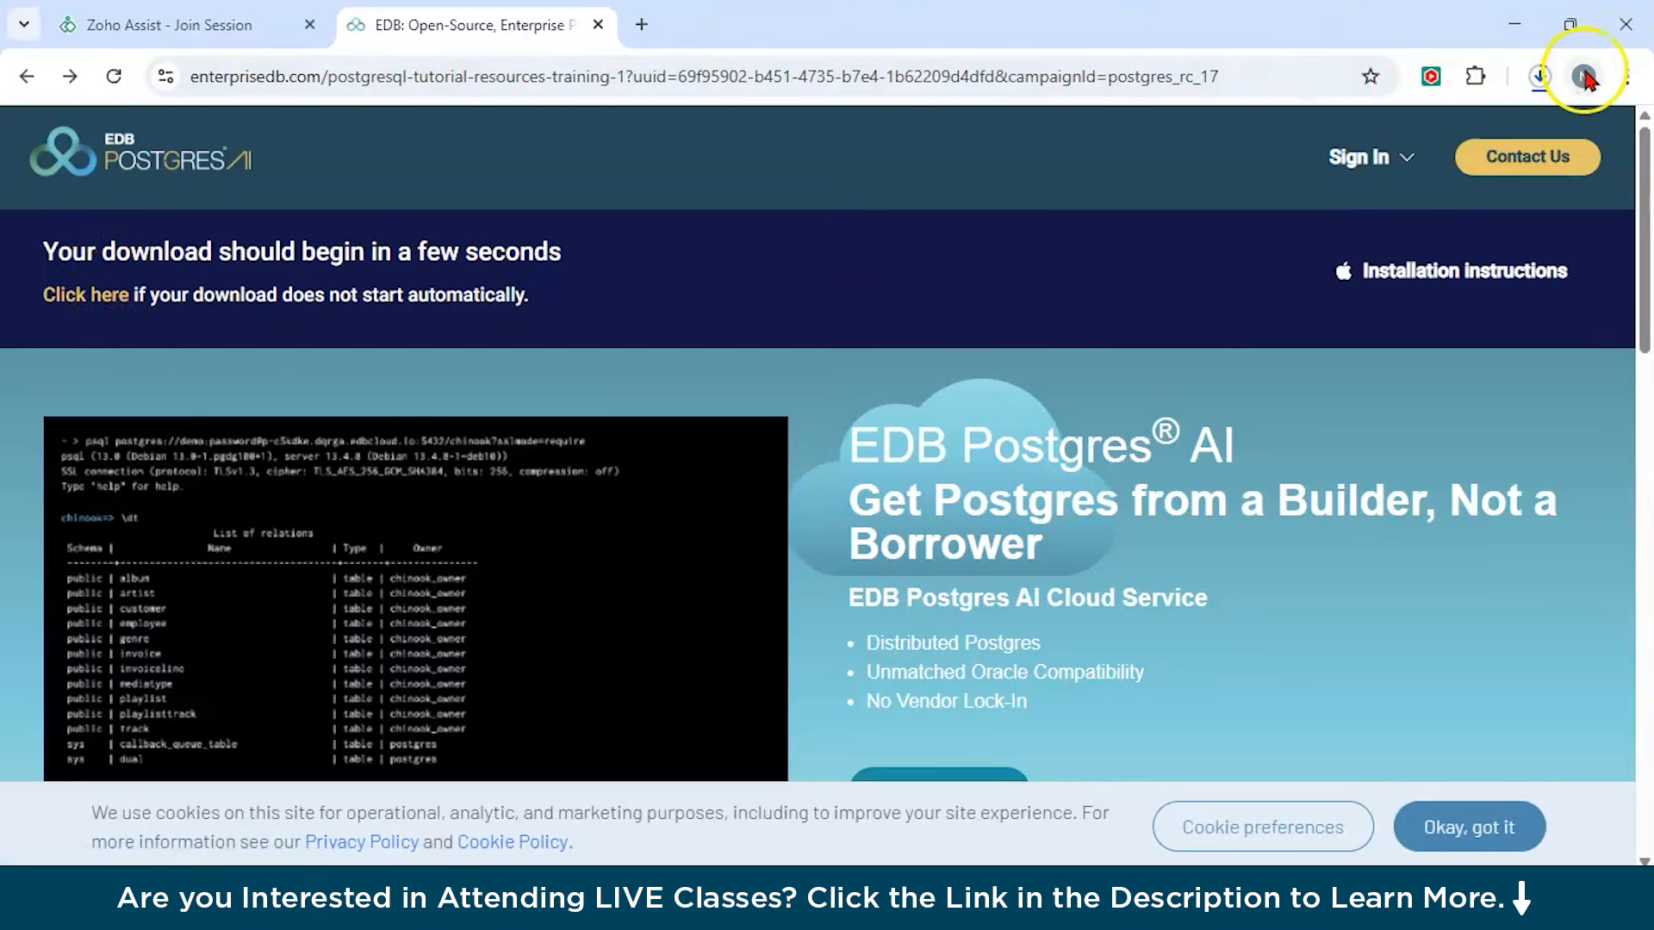
Launch the downloaded postgresql-17.5-2 installer from the download history and start the setup wizard.
{"action": "left_click", "coordinate": [1539, 76]}
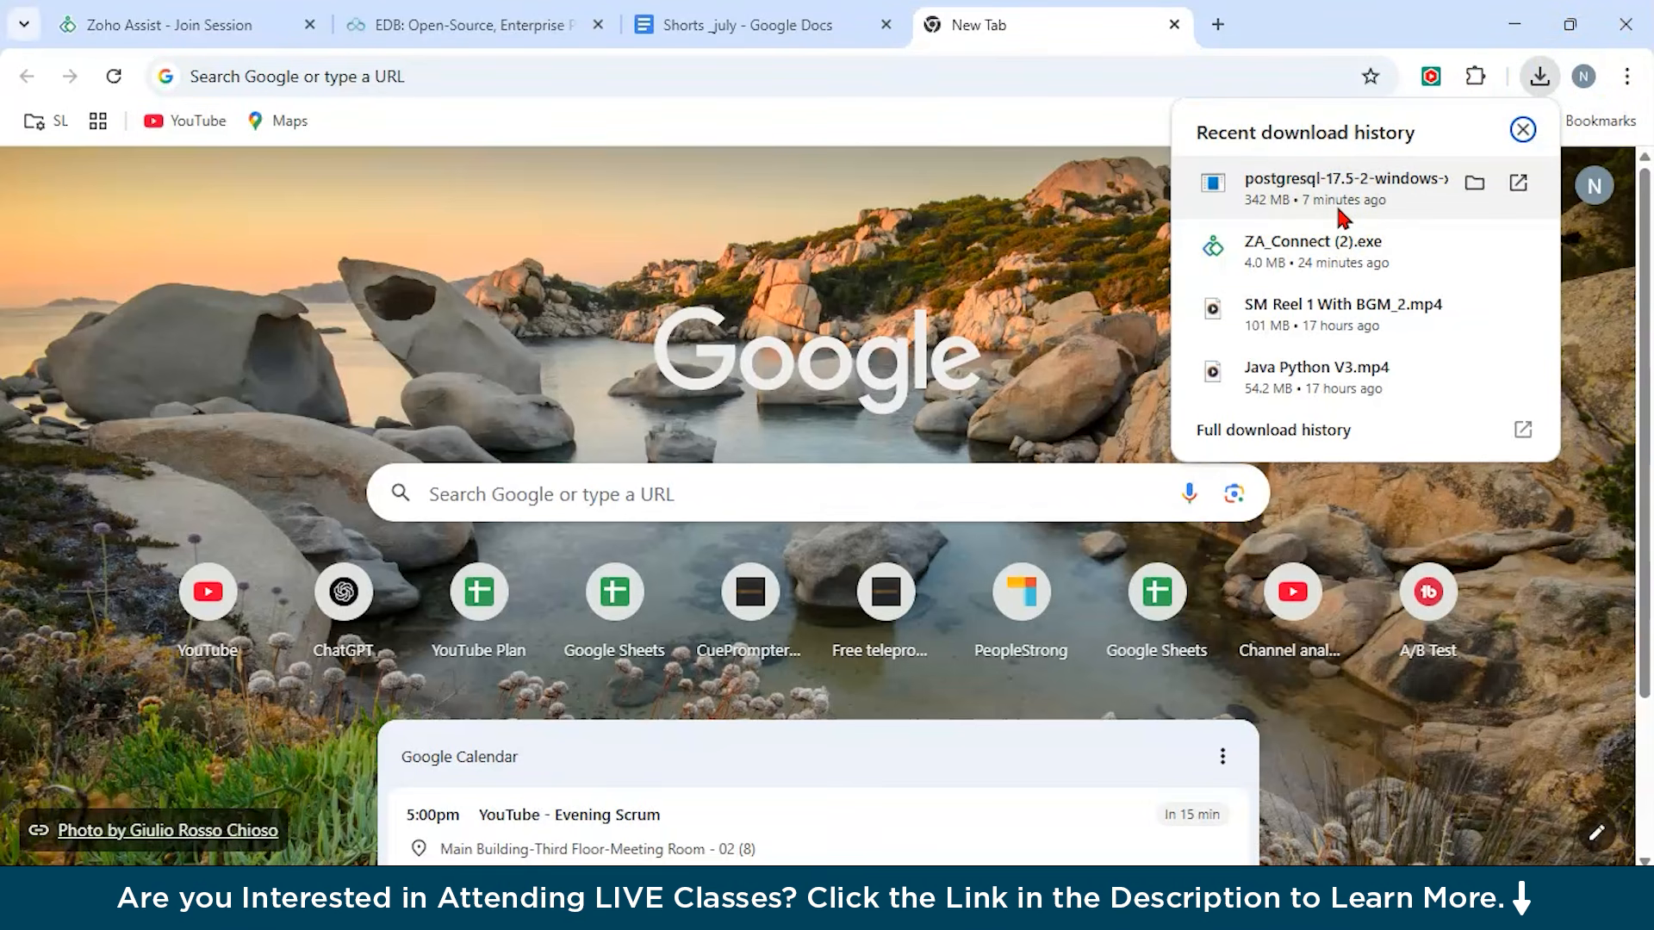
{"action": "left_click", "coordinate": [1317, 182]}
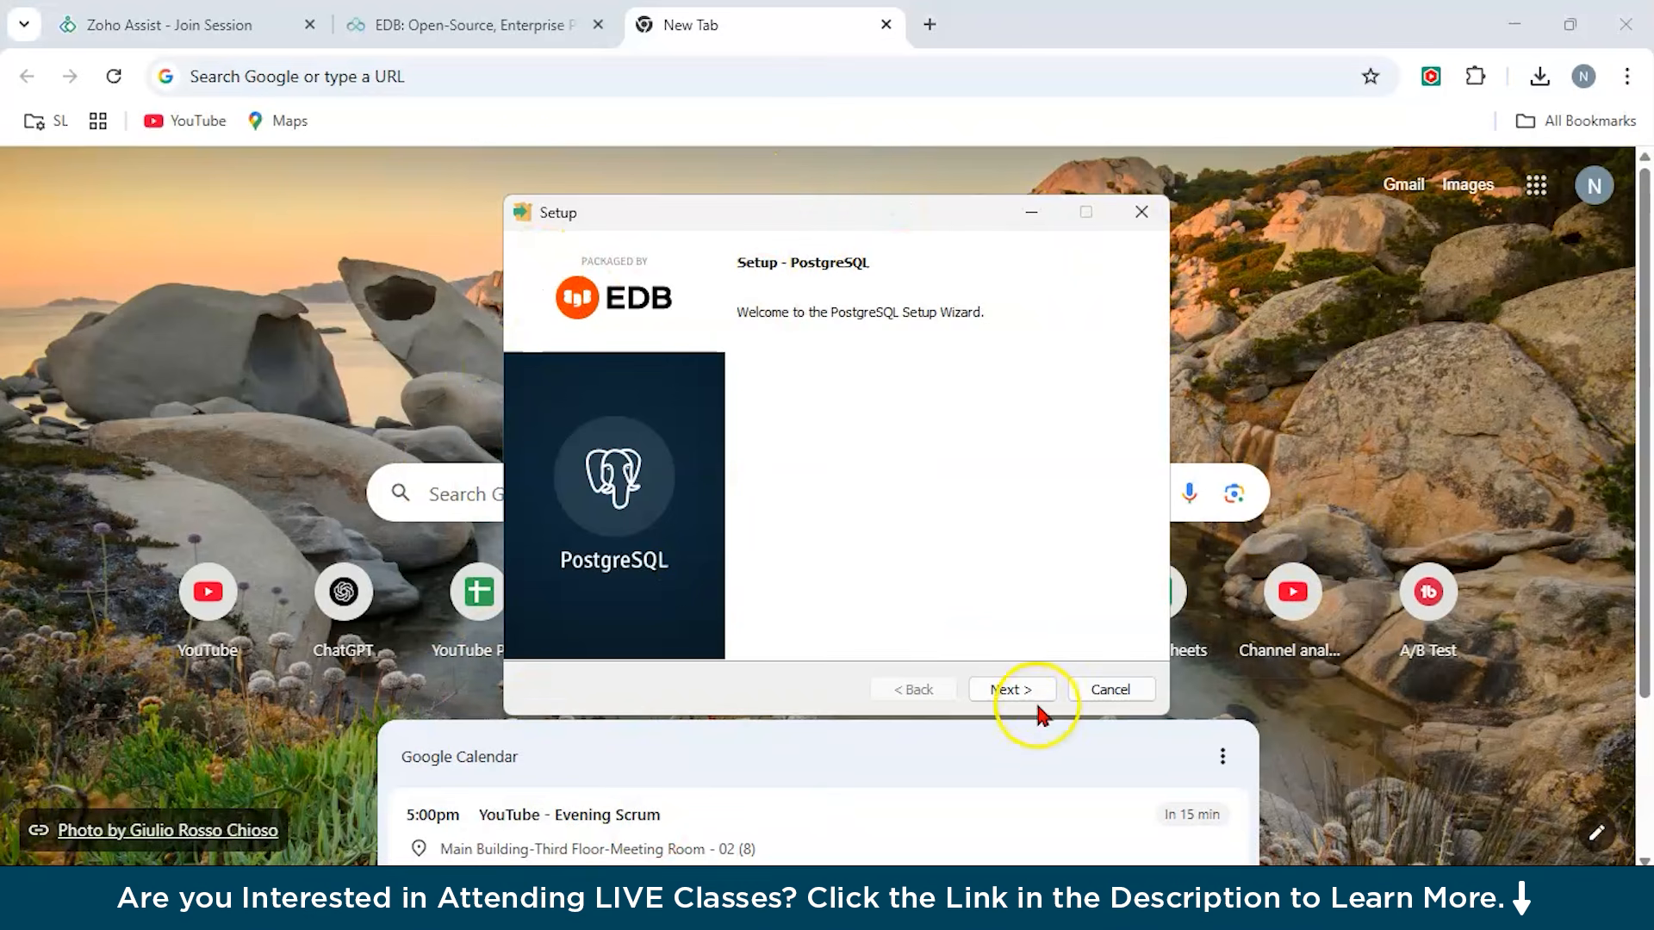
{"action": "left_click", "coordinate": [1012, 690]}
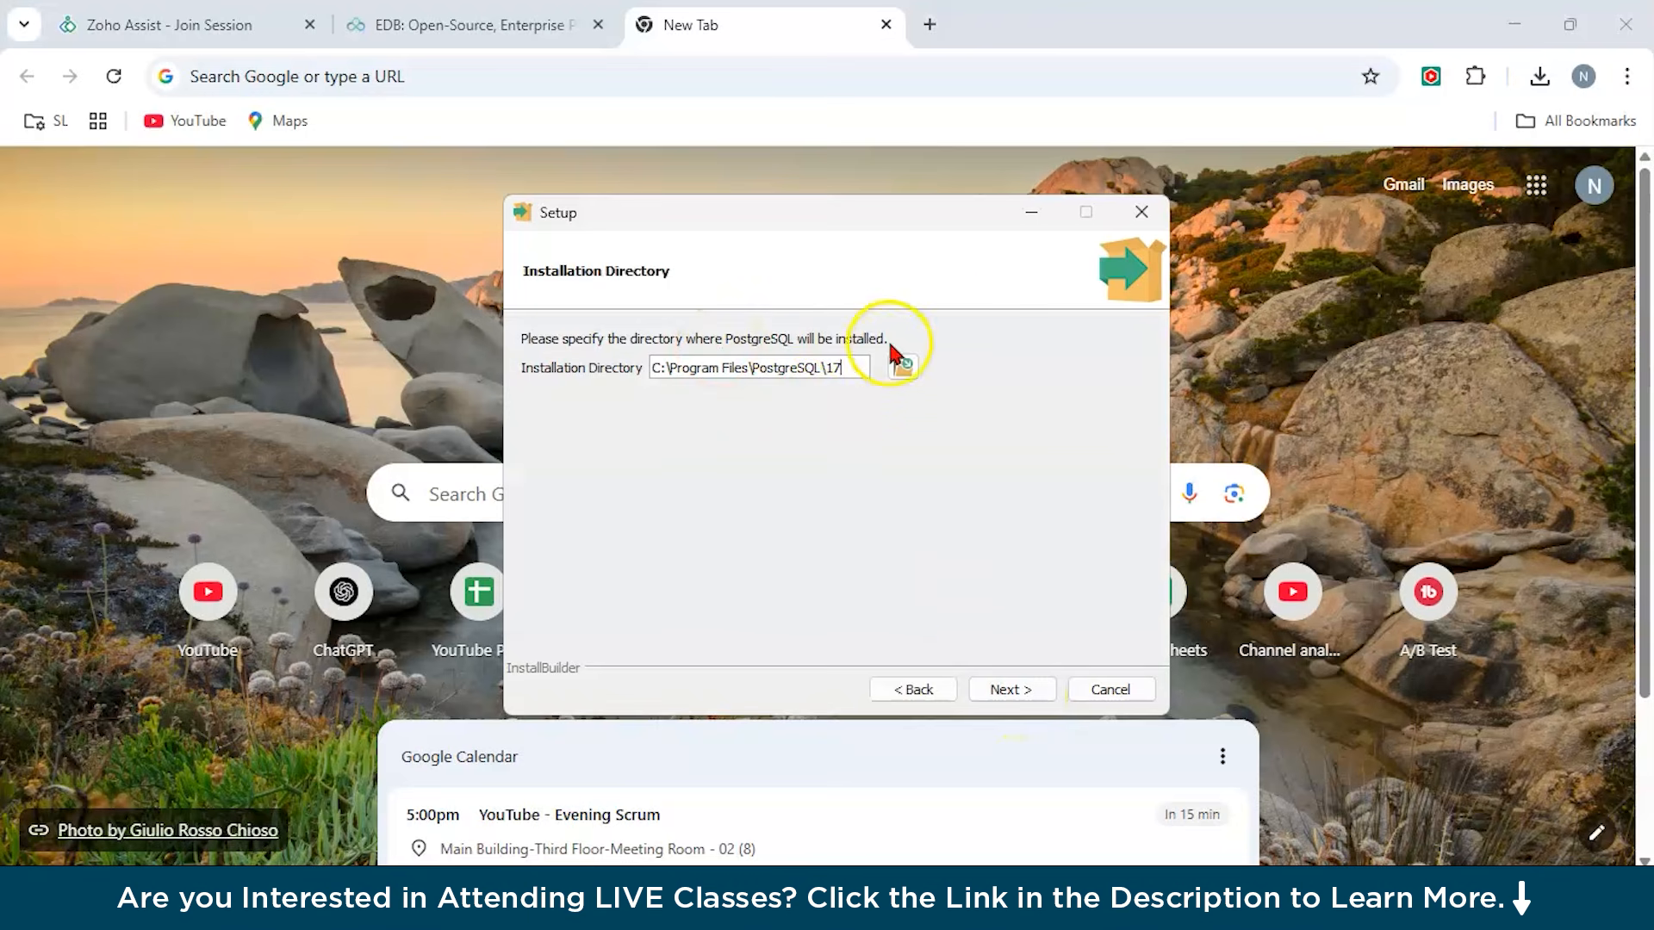
Keep the default installation directory C:\Program Files\PostgreSQL\17 and all four selected components.
{"action": "left_click", "coordinate": [1020, 691]}
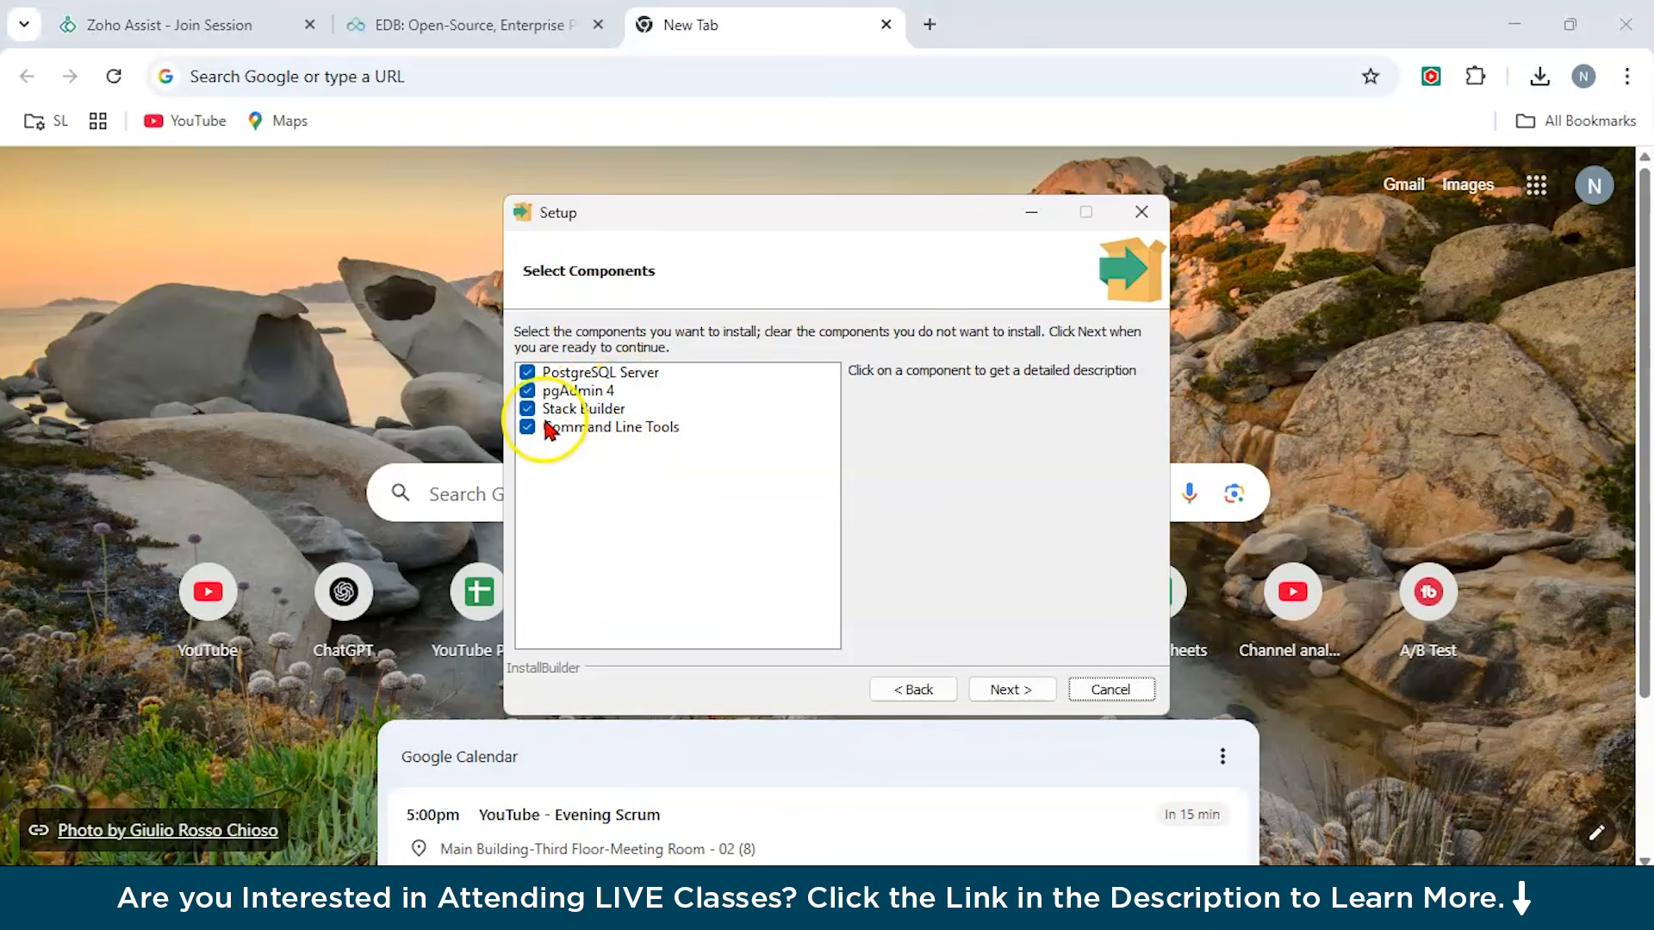
{"action": "left_click", "coordinate": [999, 691]}
{"action": "left_click", "coordinate": [999, 690]}
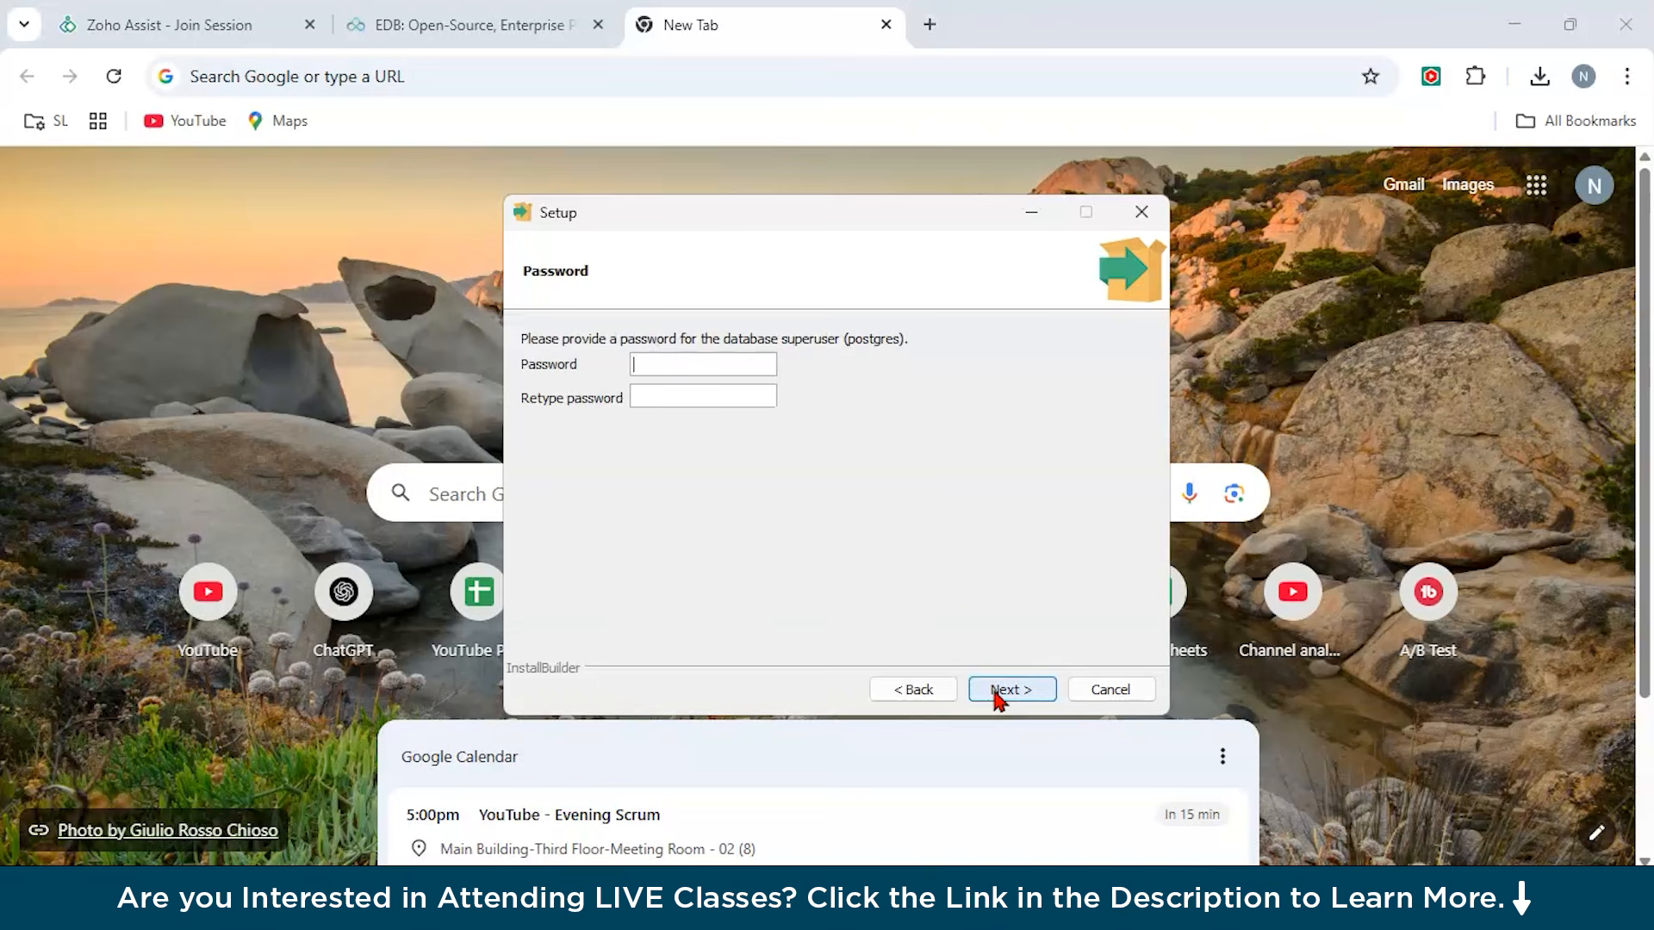
Enter and retype the password for the postgres database superuser, then continue.
{"action": "left_click", "coordinate": [639, 358]}
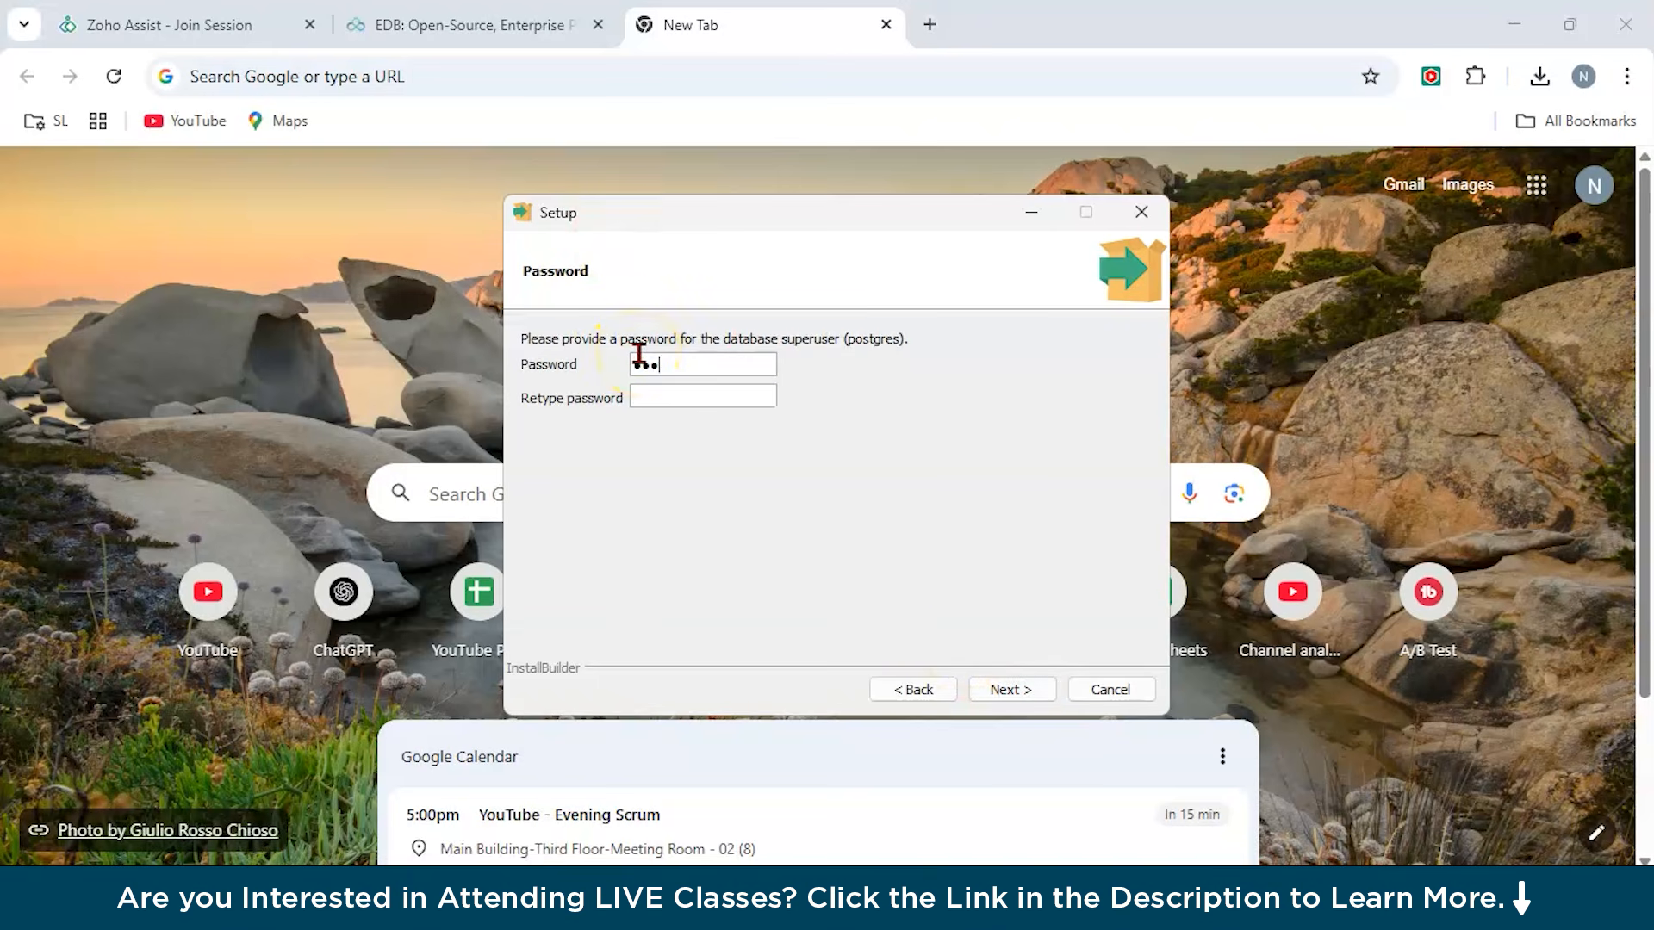
{"action": "type", "text": "root"}
{"action": "left_click", "coordinate": [652, 393]}
{"action": "type", "text": "root"}
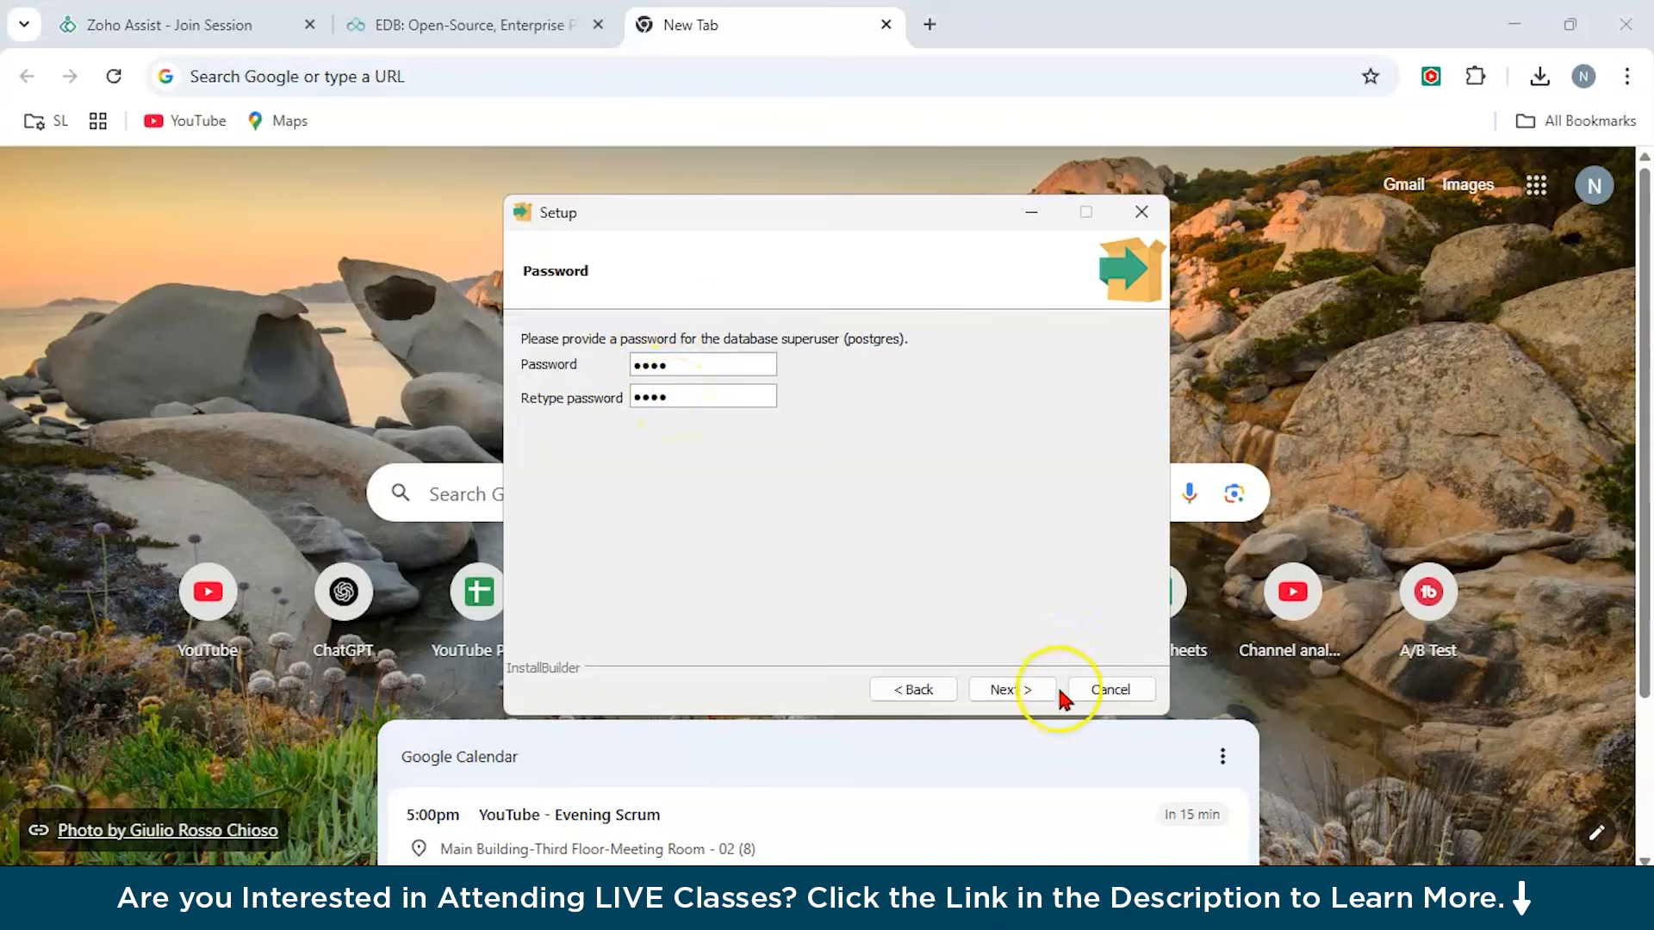
{"action": "left_click", "coordinate": [1031, 691]}
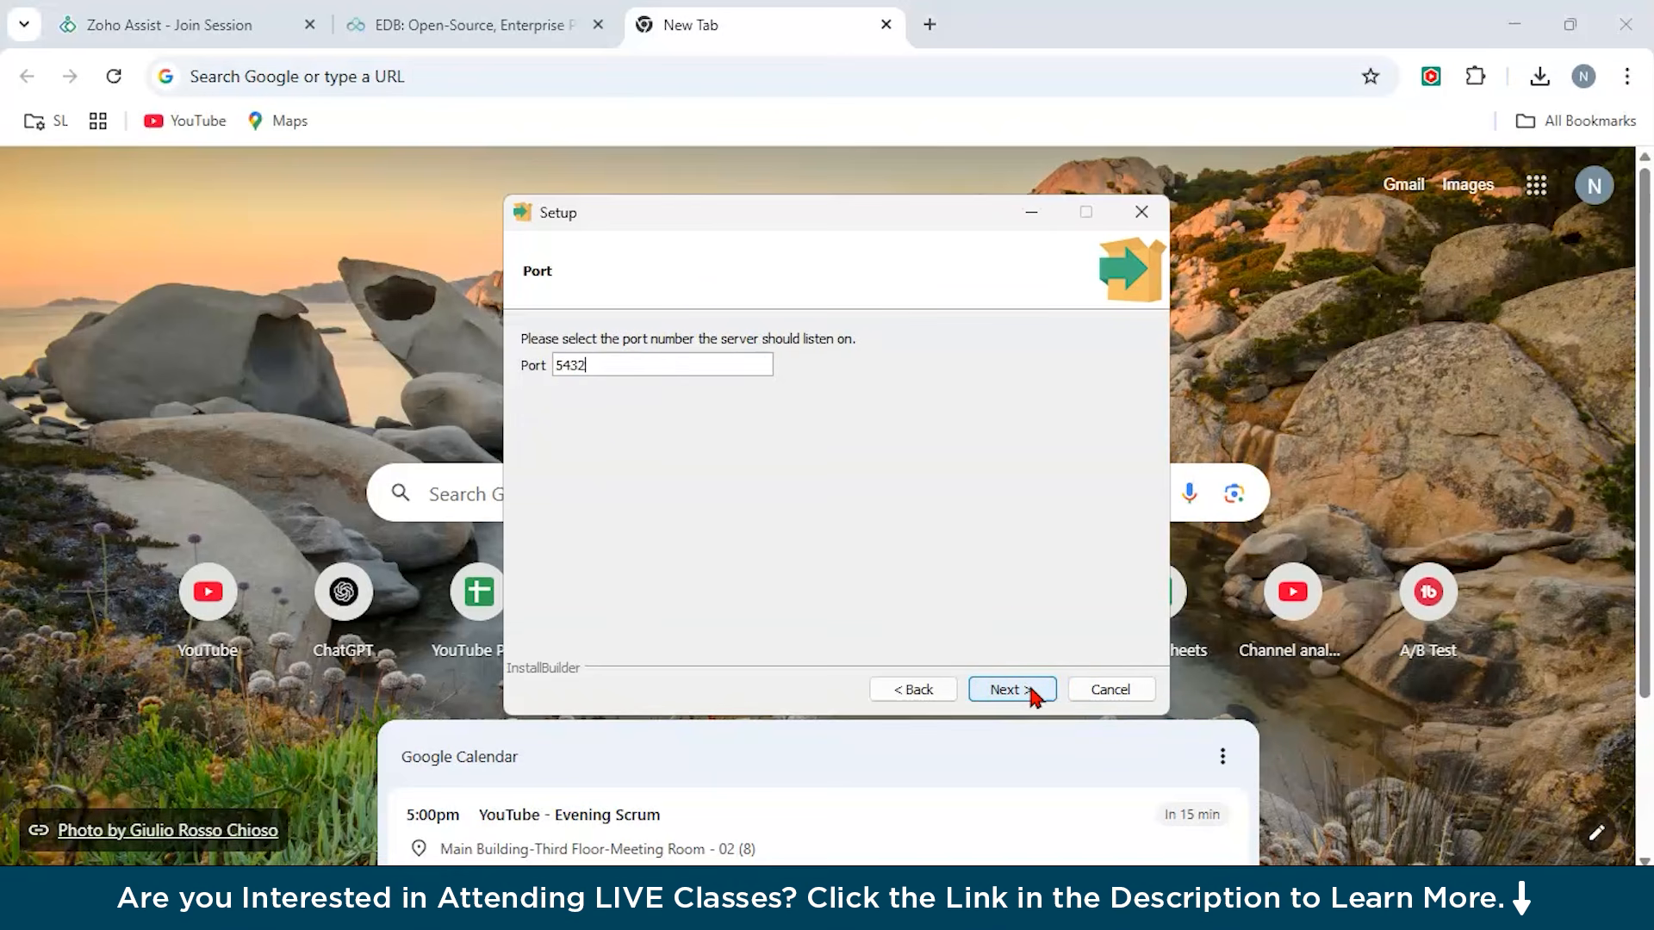
Keep the server port 5432 and the DEFAULT locale for the database cluster.
{"action": "left_click", "coordinate": [560, 362]}
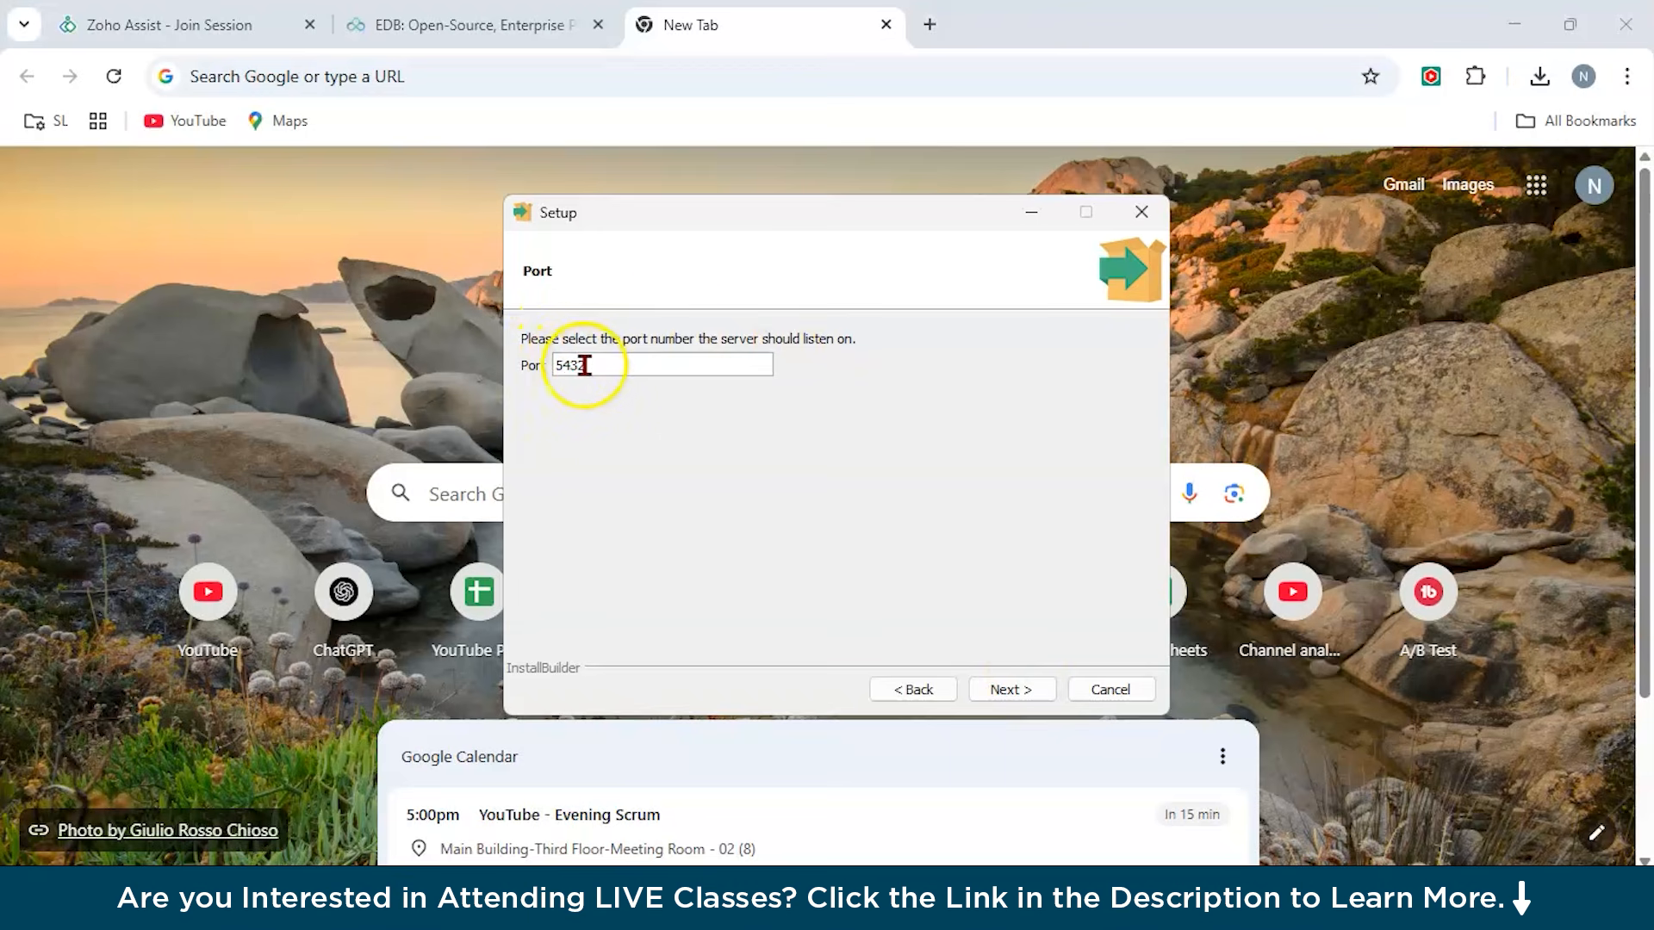
{"action": "left_click", "coordinate": [1028, 692]}
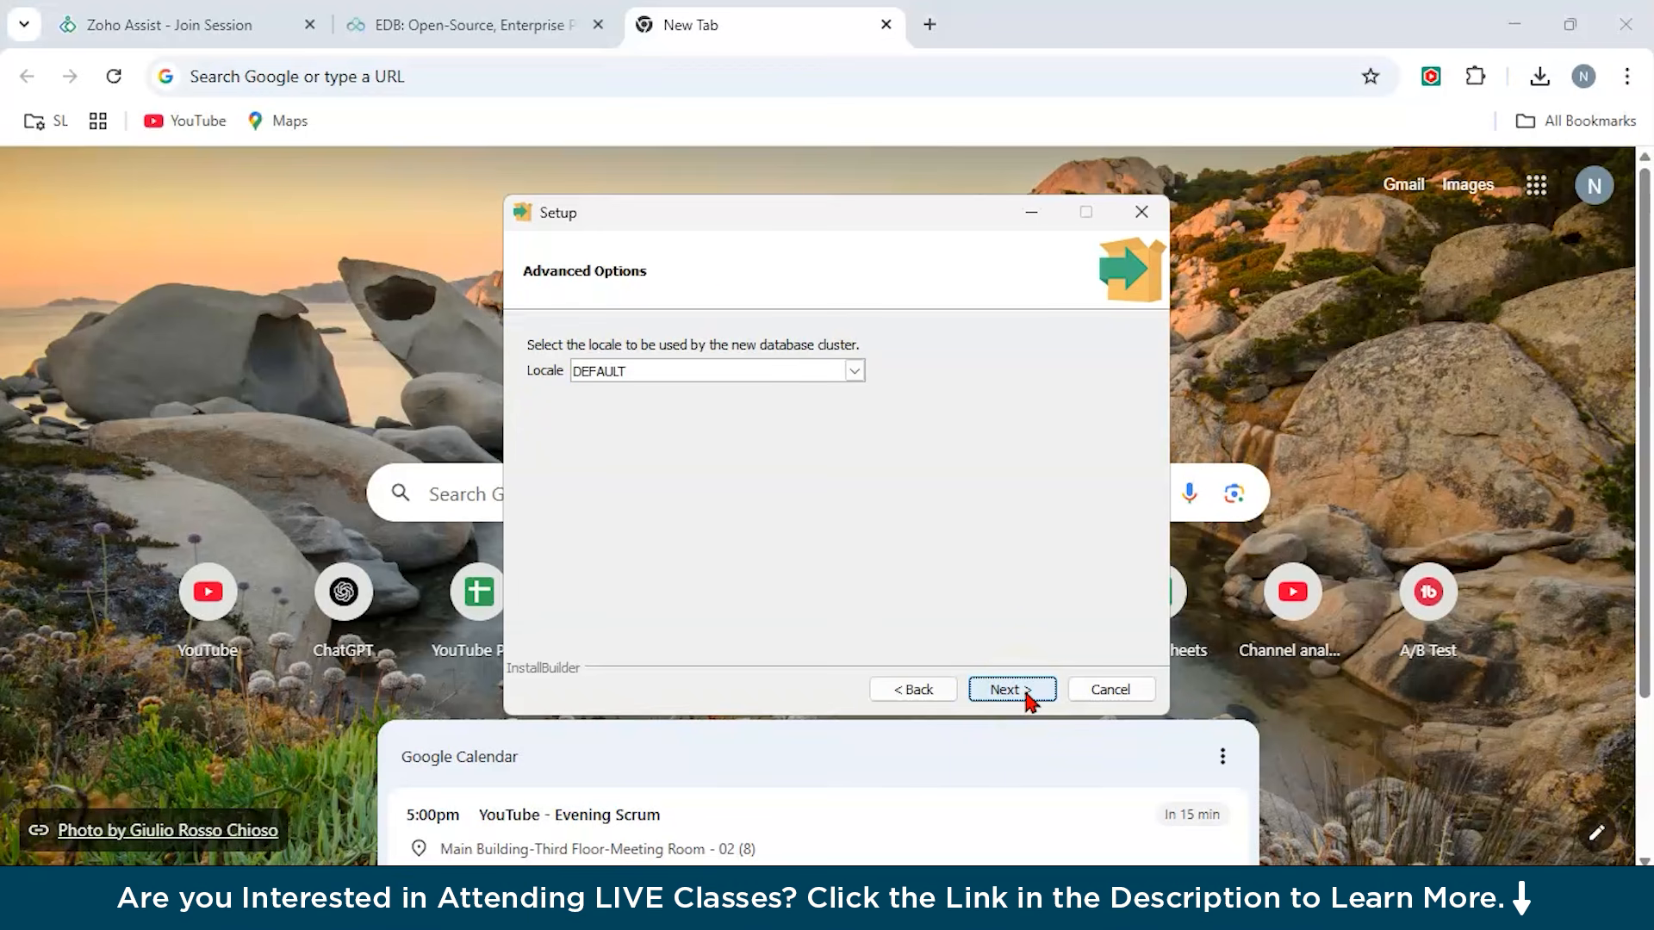
{"action": "left_click", "coordinate": [1028, 693]}
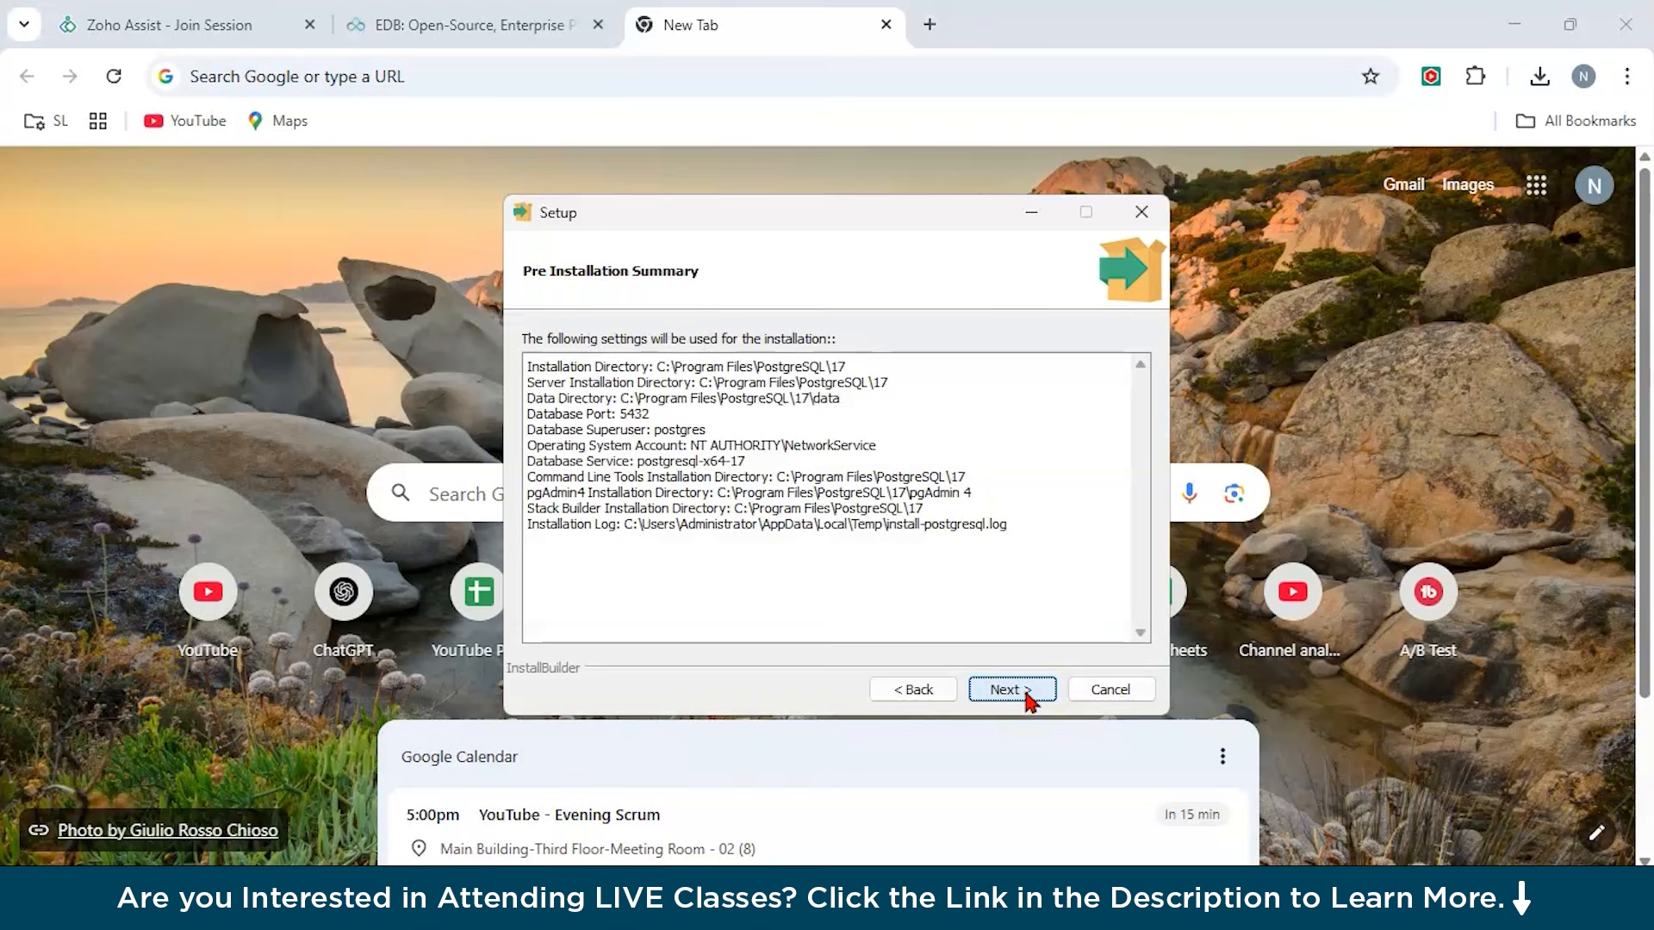
Accept the pre-installation summary and start installing PostgreSQL.
{"action": "left_click", "coordinate": [1028, 693]}
{"action": "left_click", "coordinate": [1026, 694]}
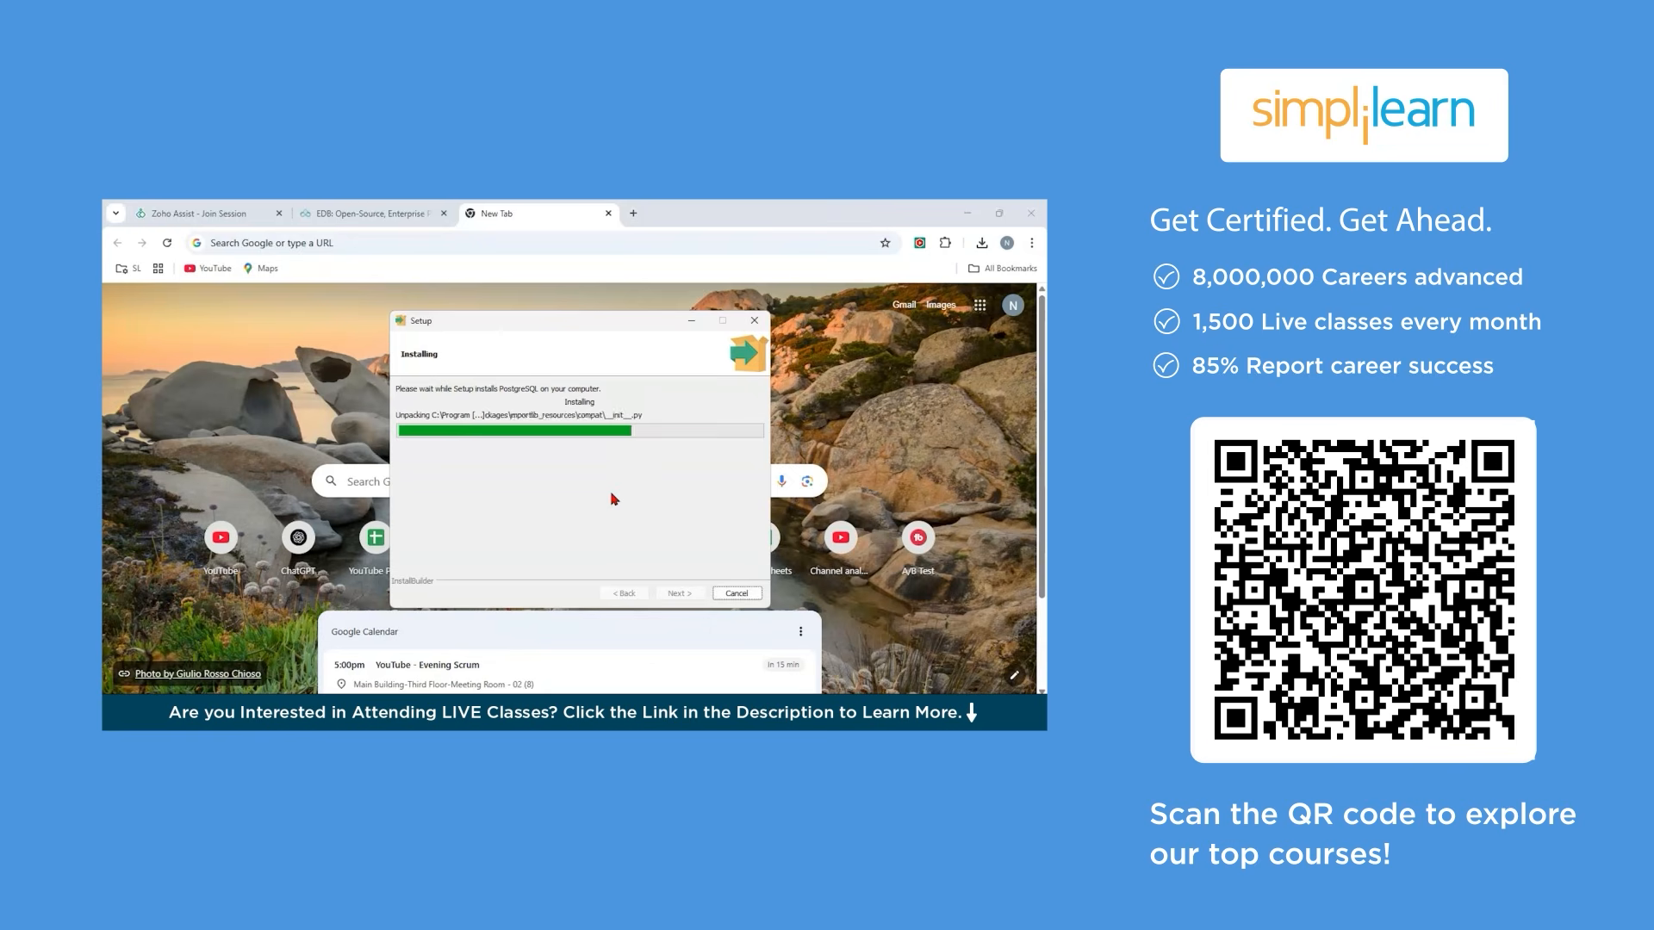
{"action": "left_click", "coordinate": [502, 441]}
{"action": "left_click", "coordinate": [535, 430]}
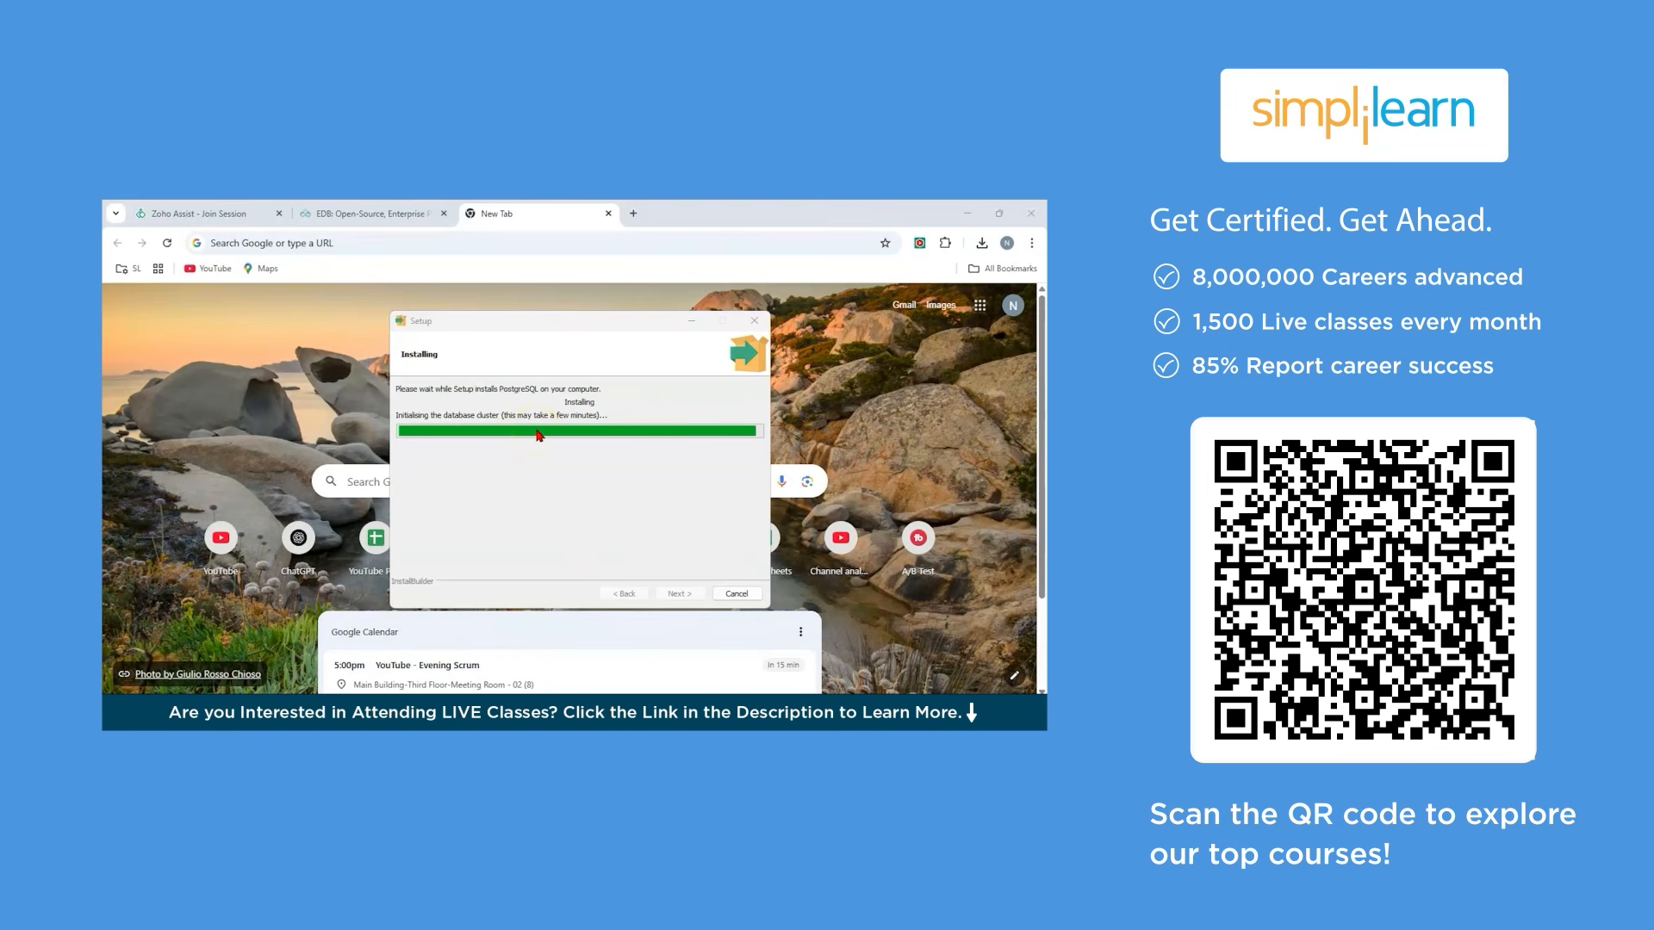
{"action": "left_click", "coordinate": [660, 479]}
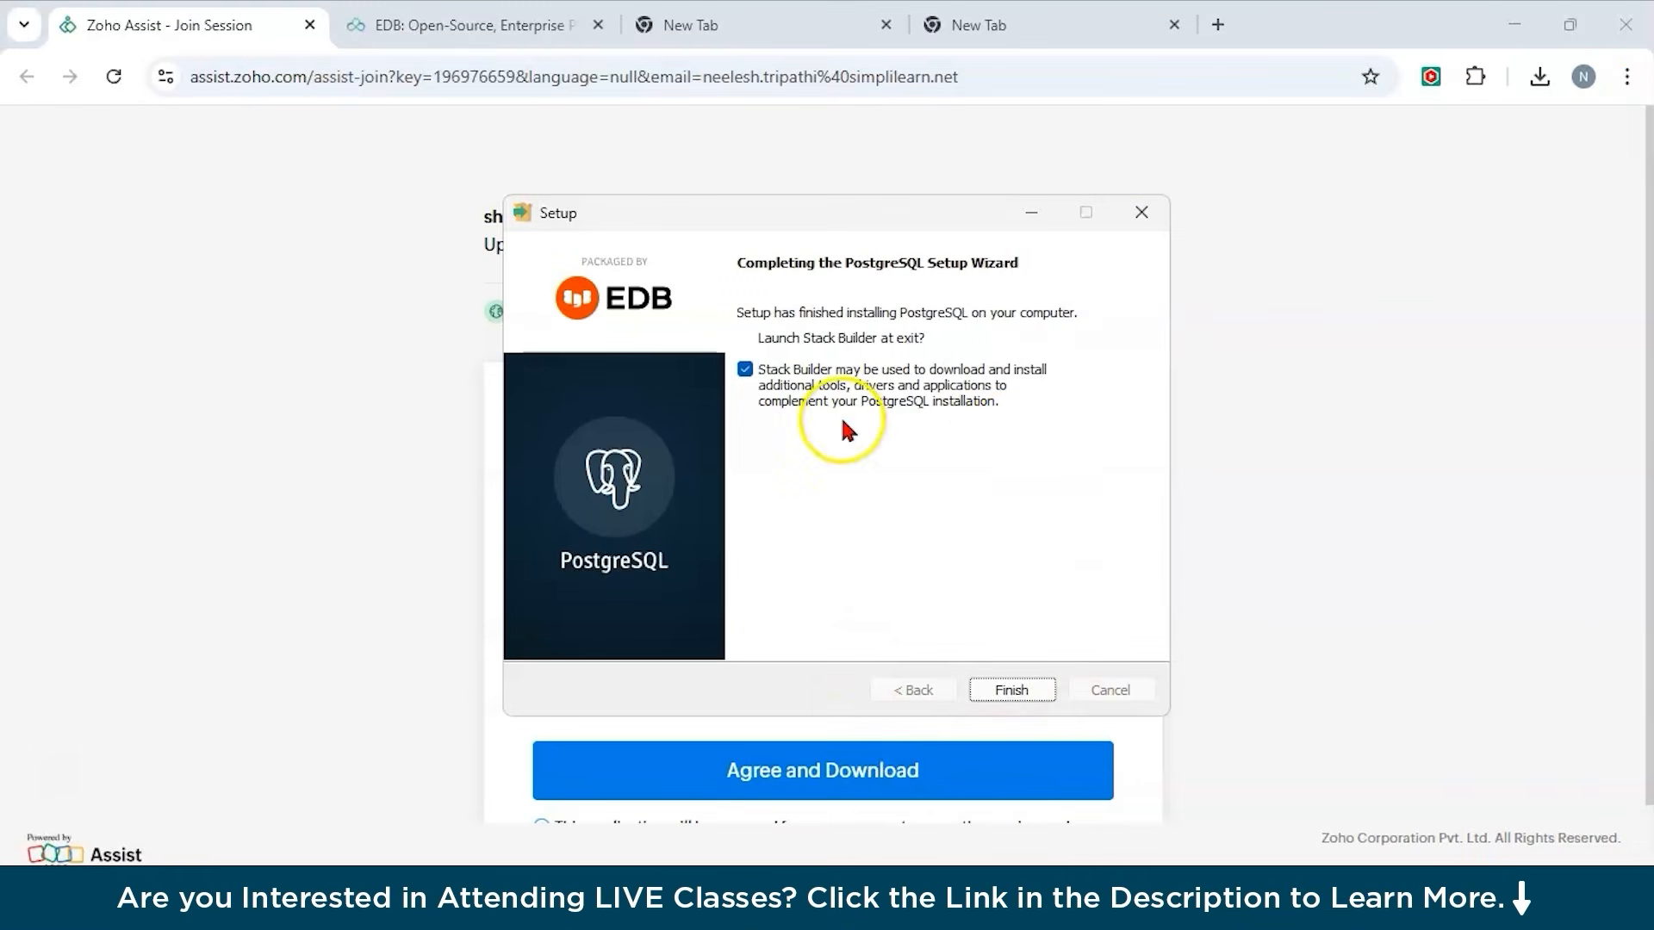
Finish setup with Stack Builder launching, and pick the PostgreSQL 17 (x64) on port 5432 installation.
{"action": "left_click", "coordinate": [1006, 688]}
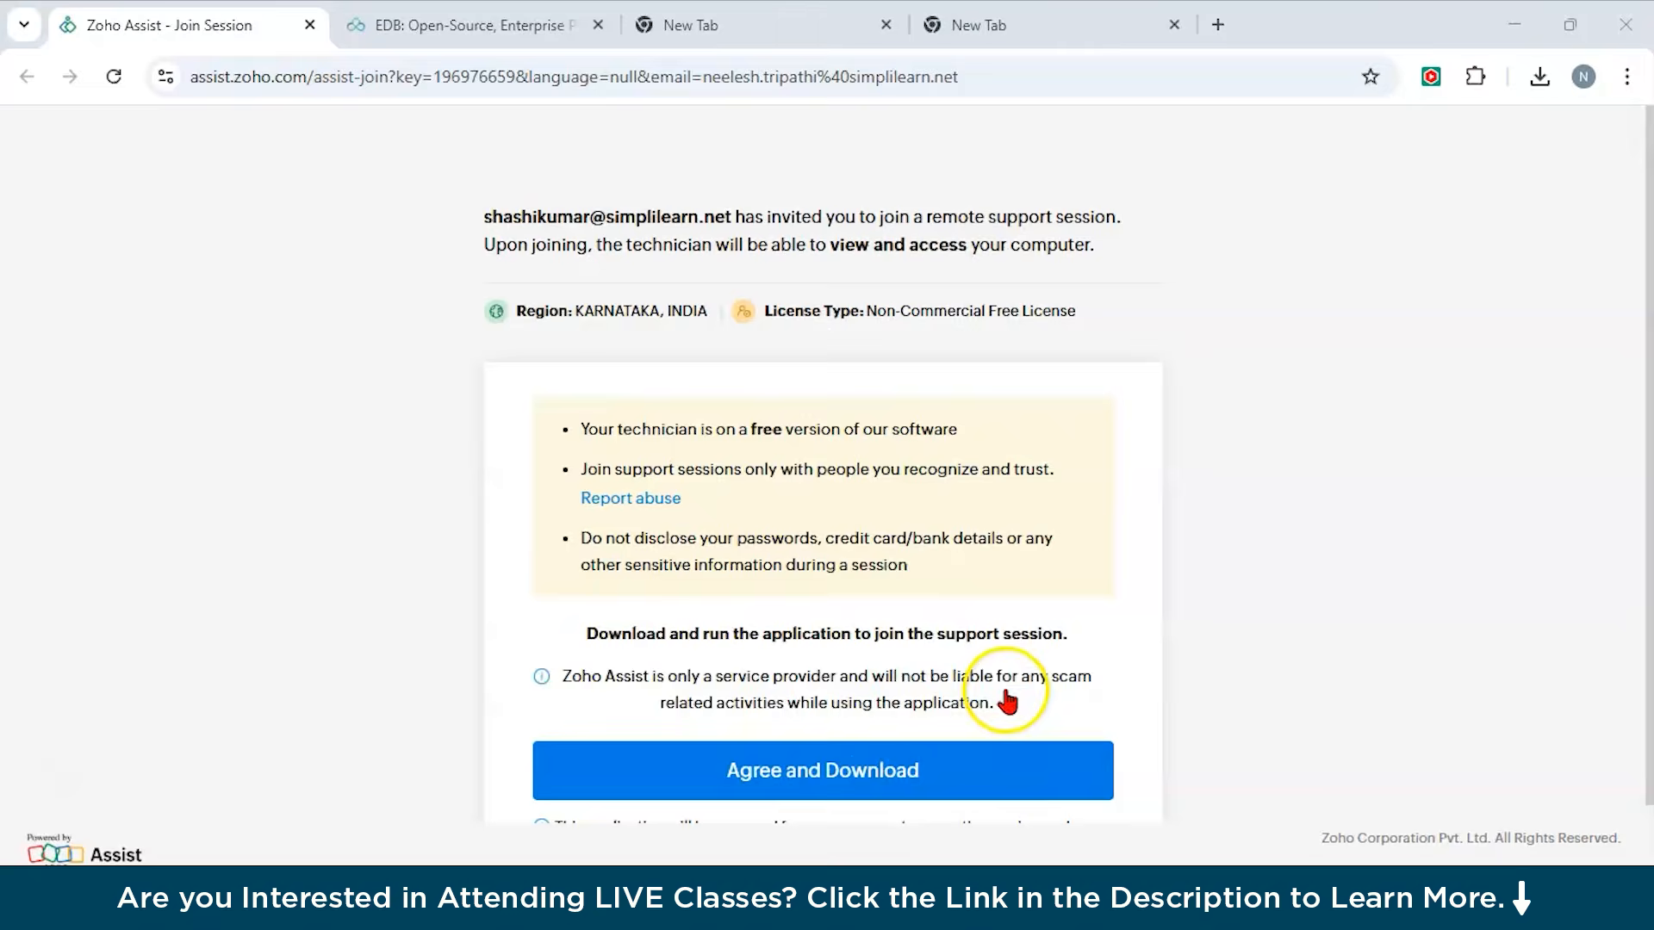
{"action": "left_click", "coordinate": [1038, 461]}
{"action": "left_click", "coordinate": [965, 491]}
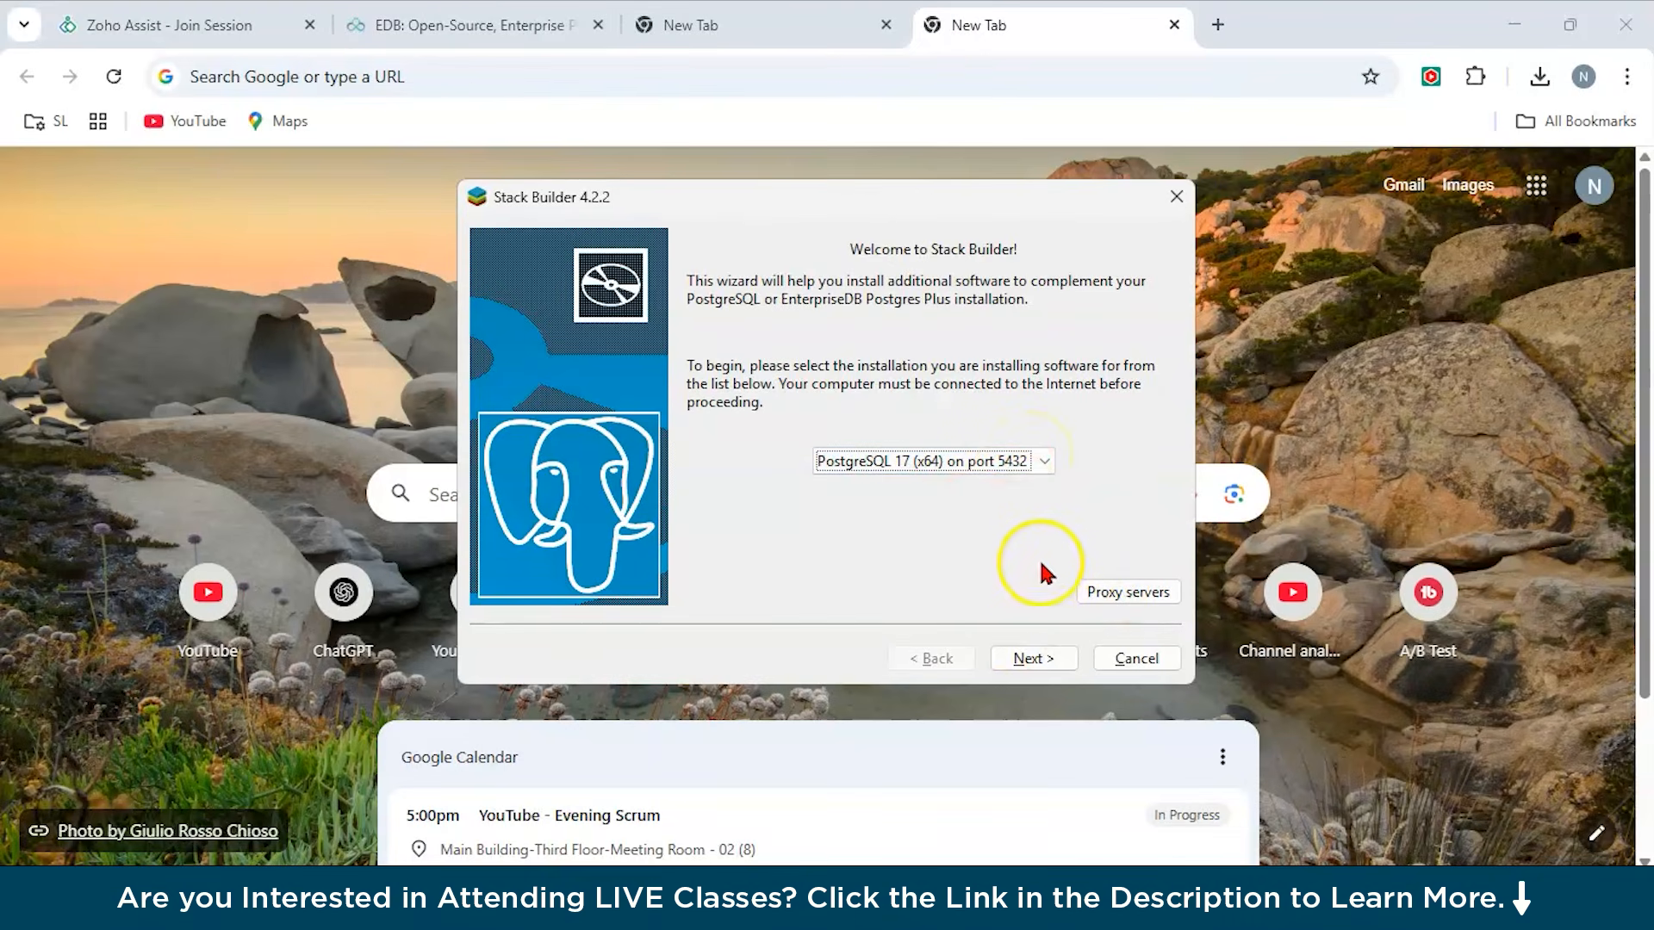
{"action": "left_click", "coordinate": [1034, 660]}
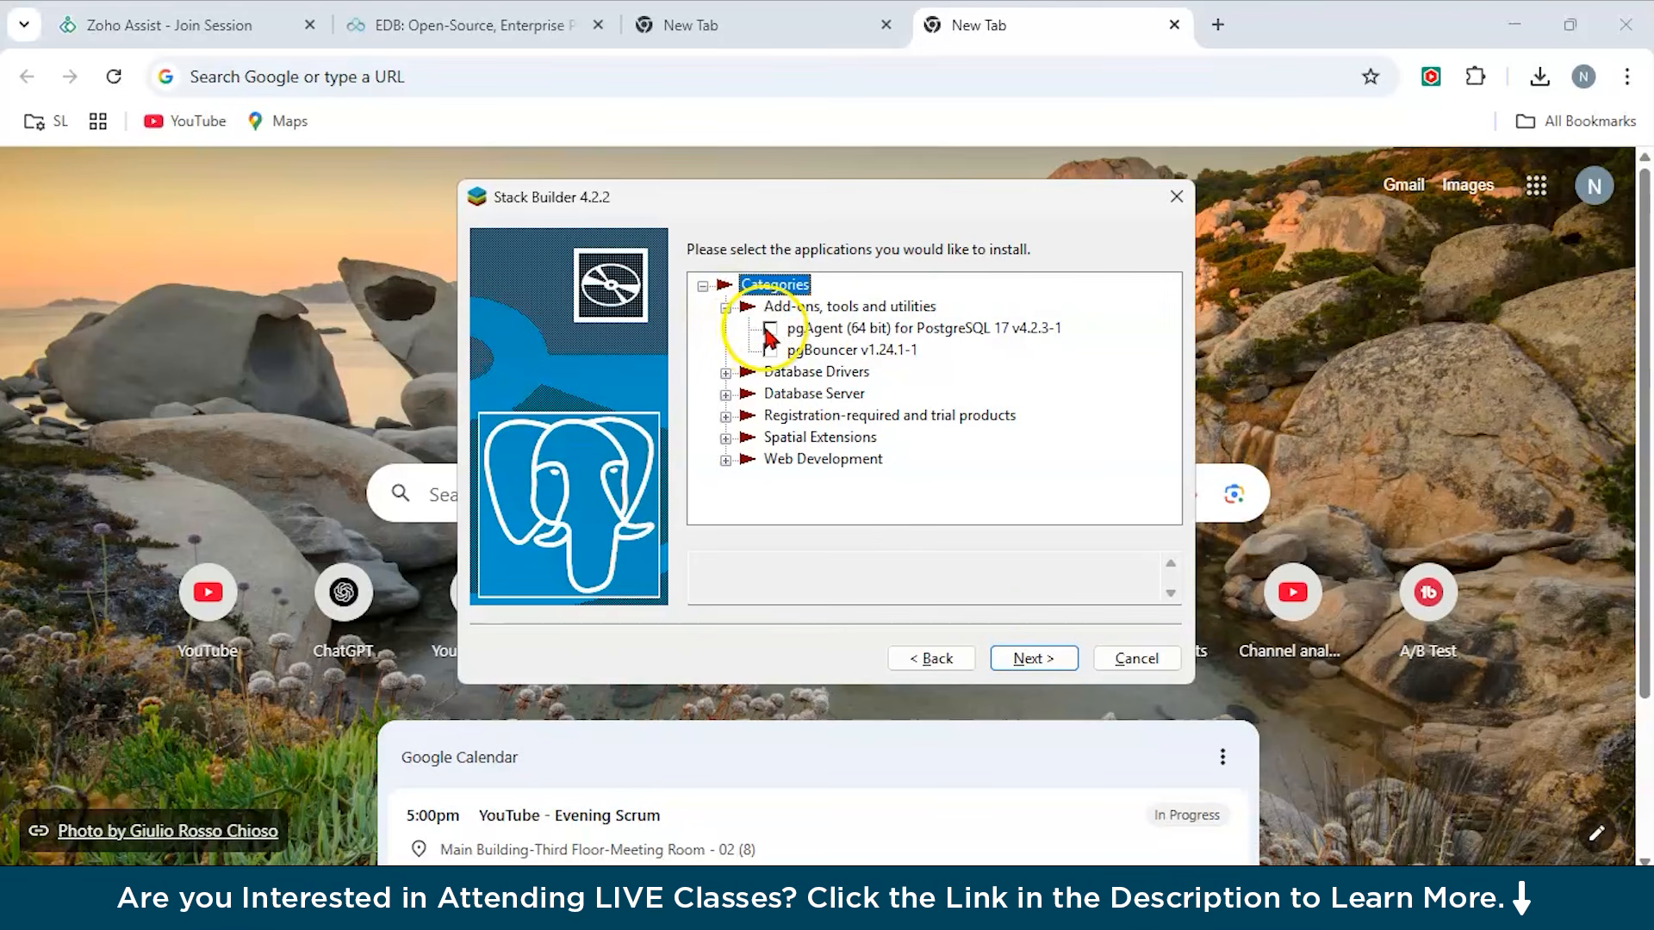
Select pgAgent (64 bit) and pgBouncer v1.24.1-1 under Add-ons, tools and utilities.
{"action": "left_click", "coordinate": [771, 333]}
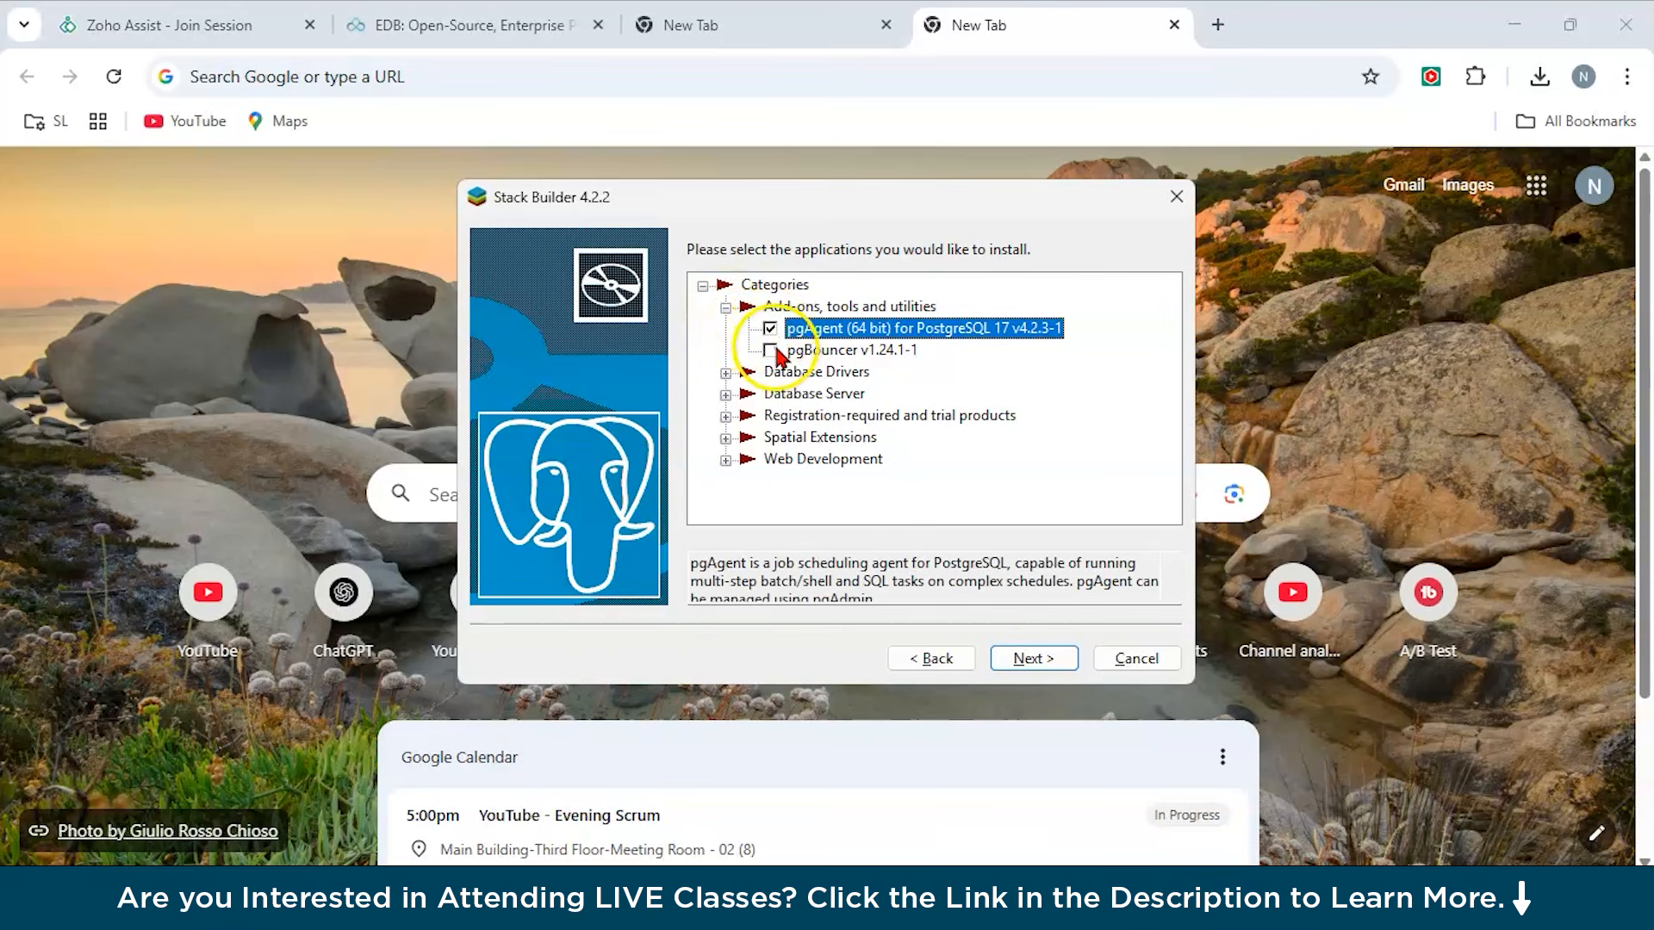
{"action": "left_click", "coordinate": [771, 351]}
{"action": "left_click", "coordinate": [770, 351]}
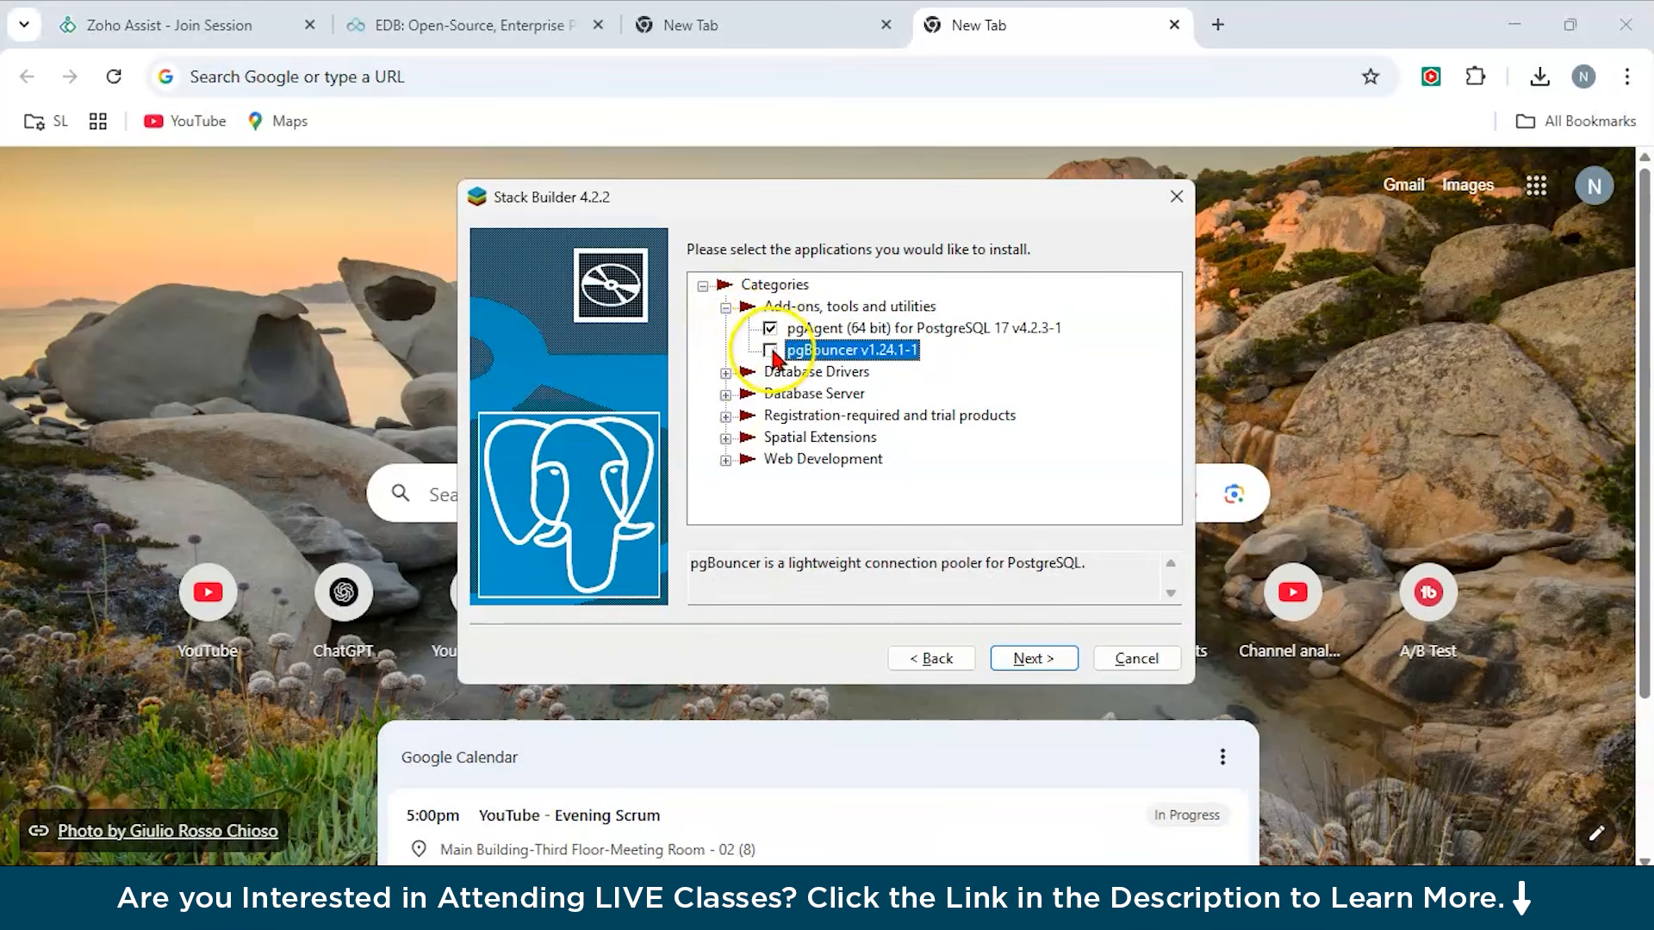
Select Npgsql v3.2.6-3 under Database Drivers and PostgreSQL (64 bit) v13.21-2 under Database Server.
{"action": "left_click", "coordinate": [726, 373]}
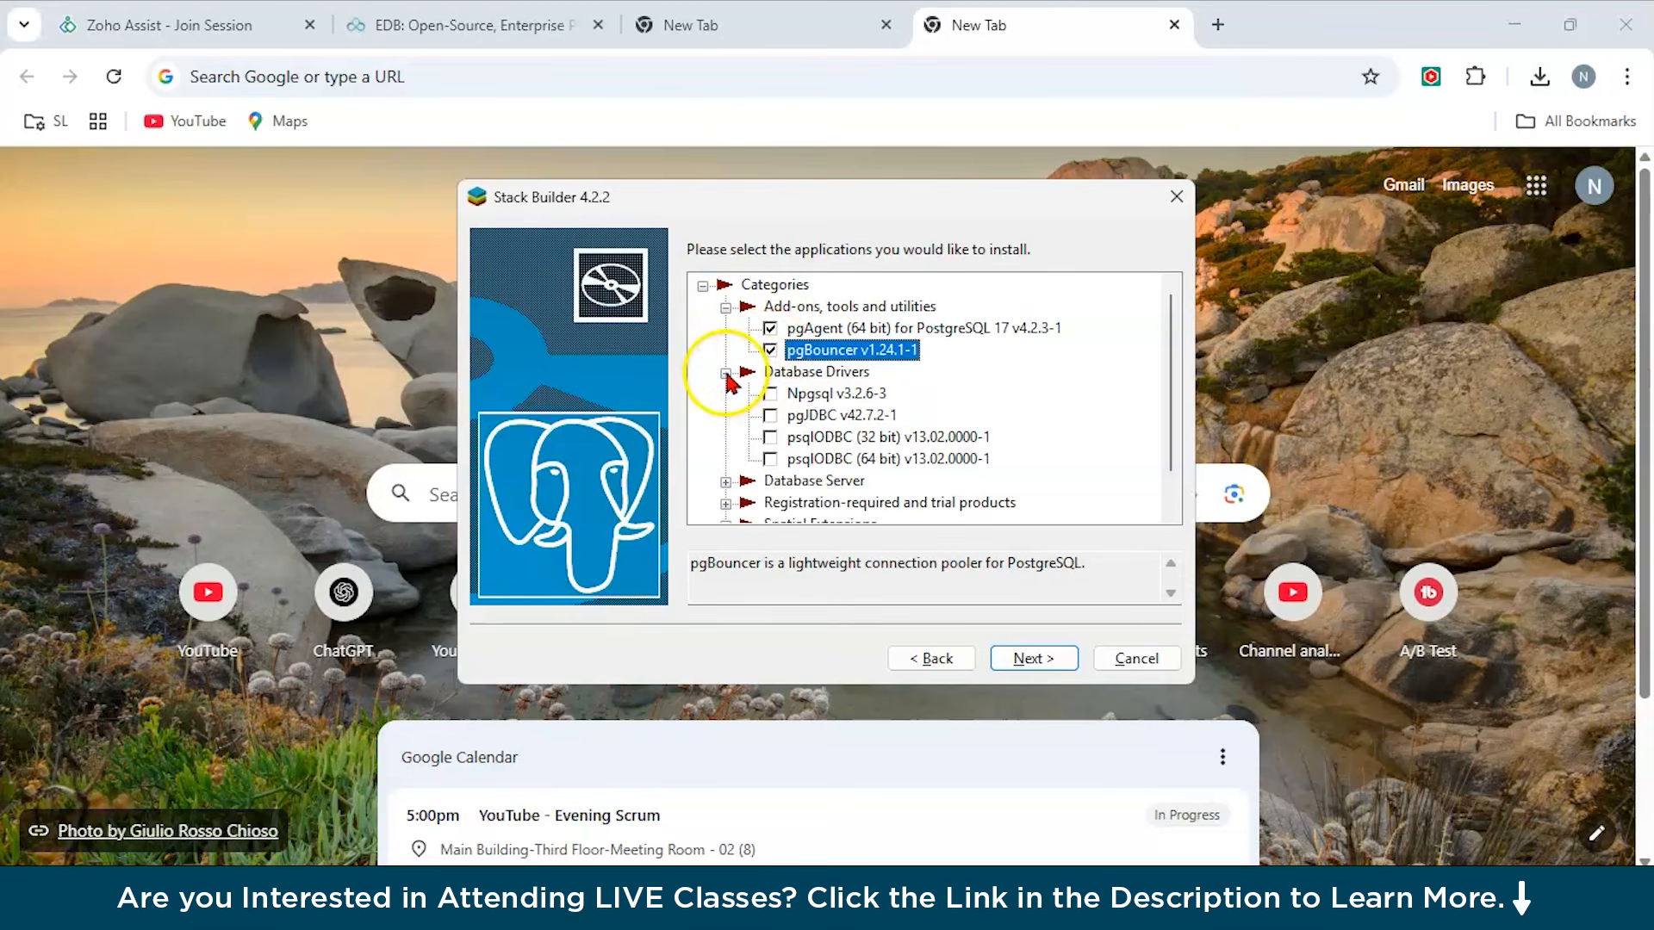
{"action": "left_click", "coordinate": [769, 395]}
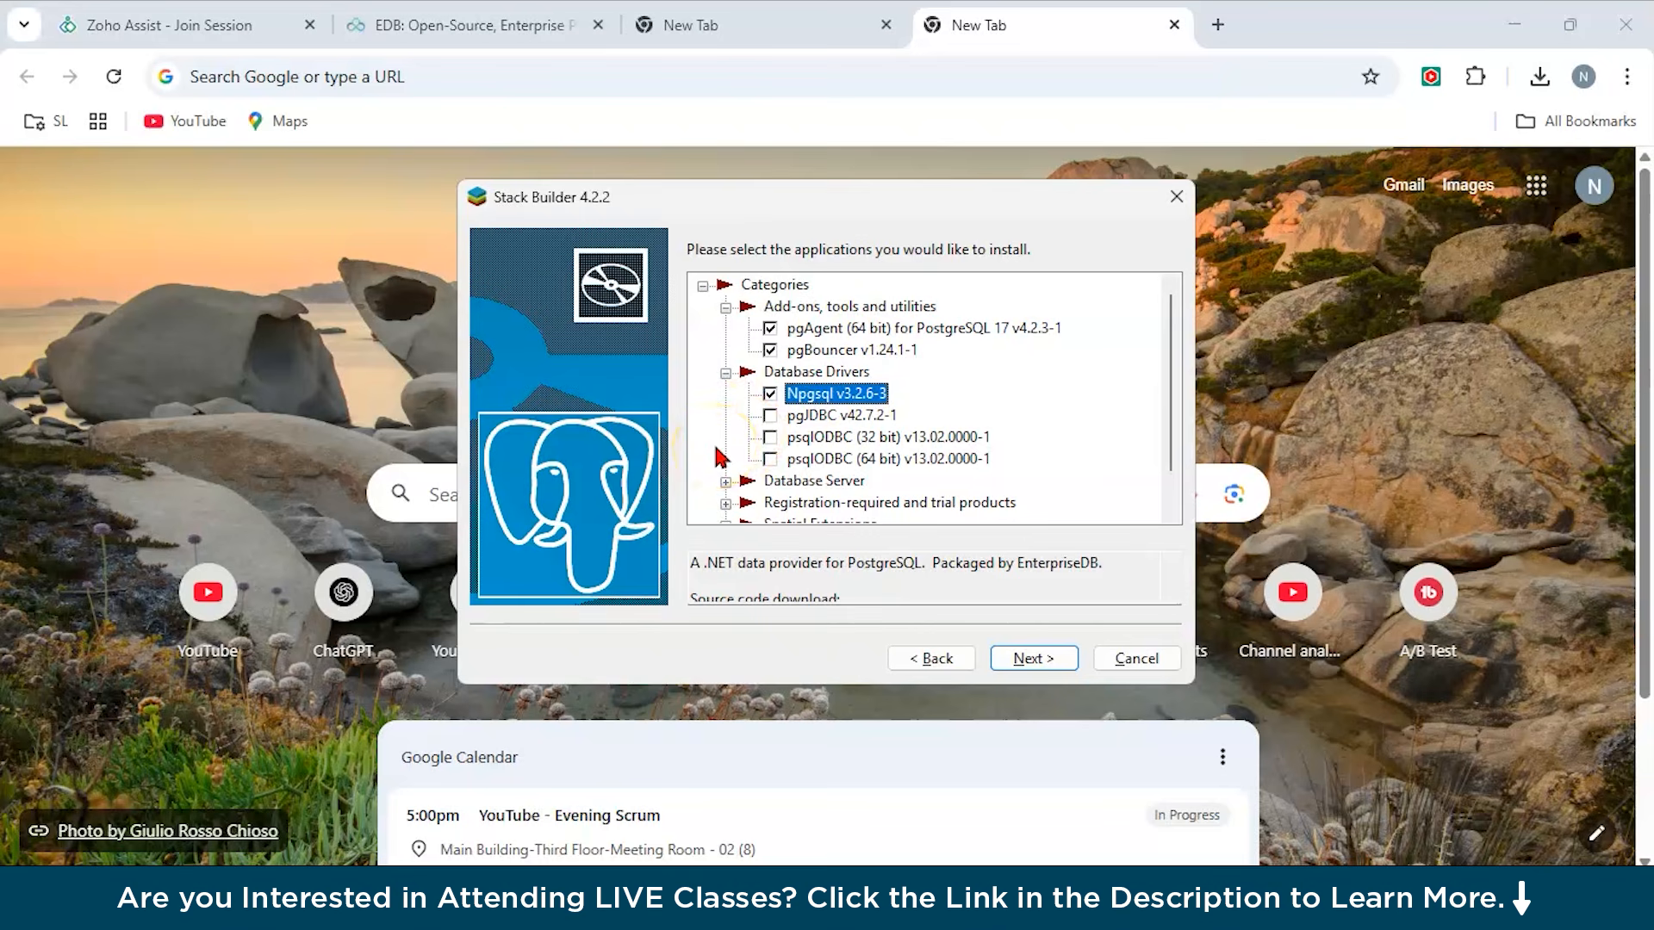
{"action": "left_click", "coordinate": [725, 482]}
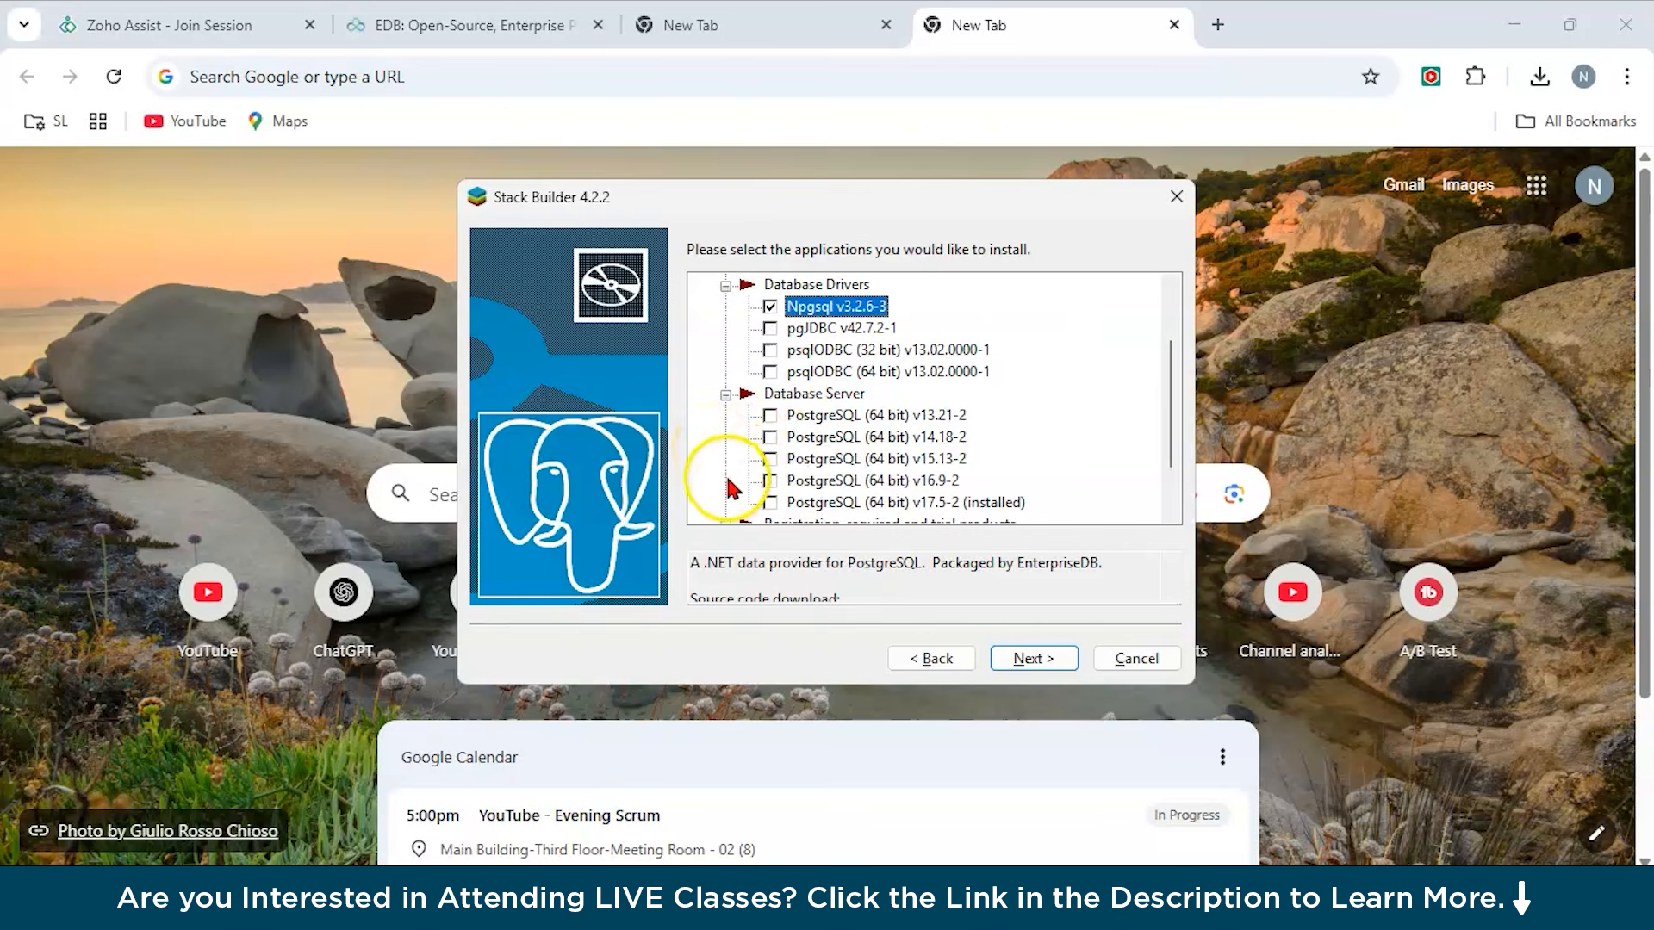
{"action": "left_click", "coordinate": [771, 418]}
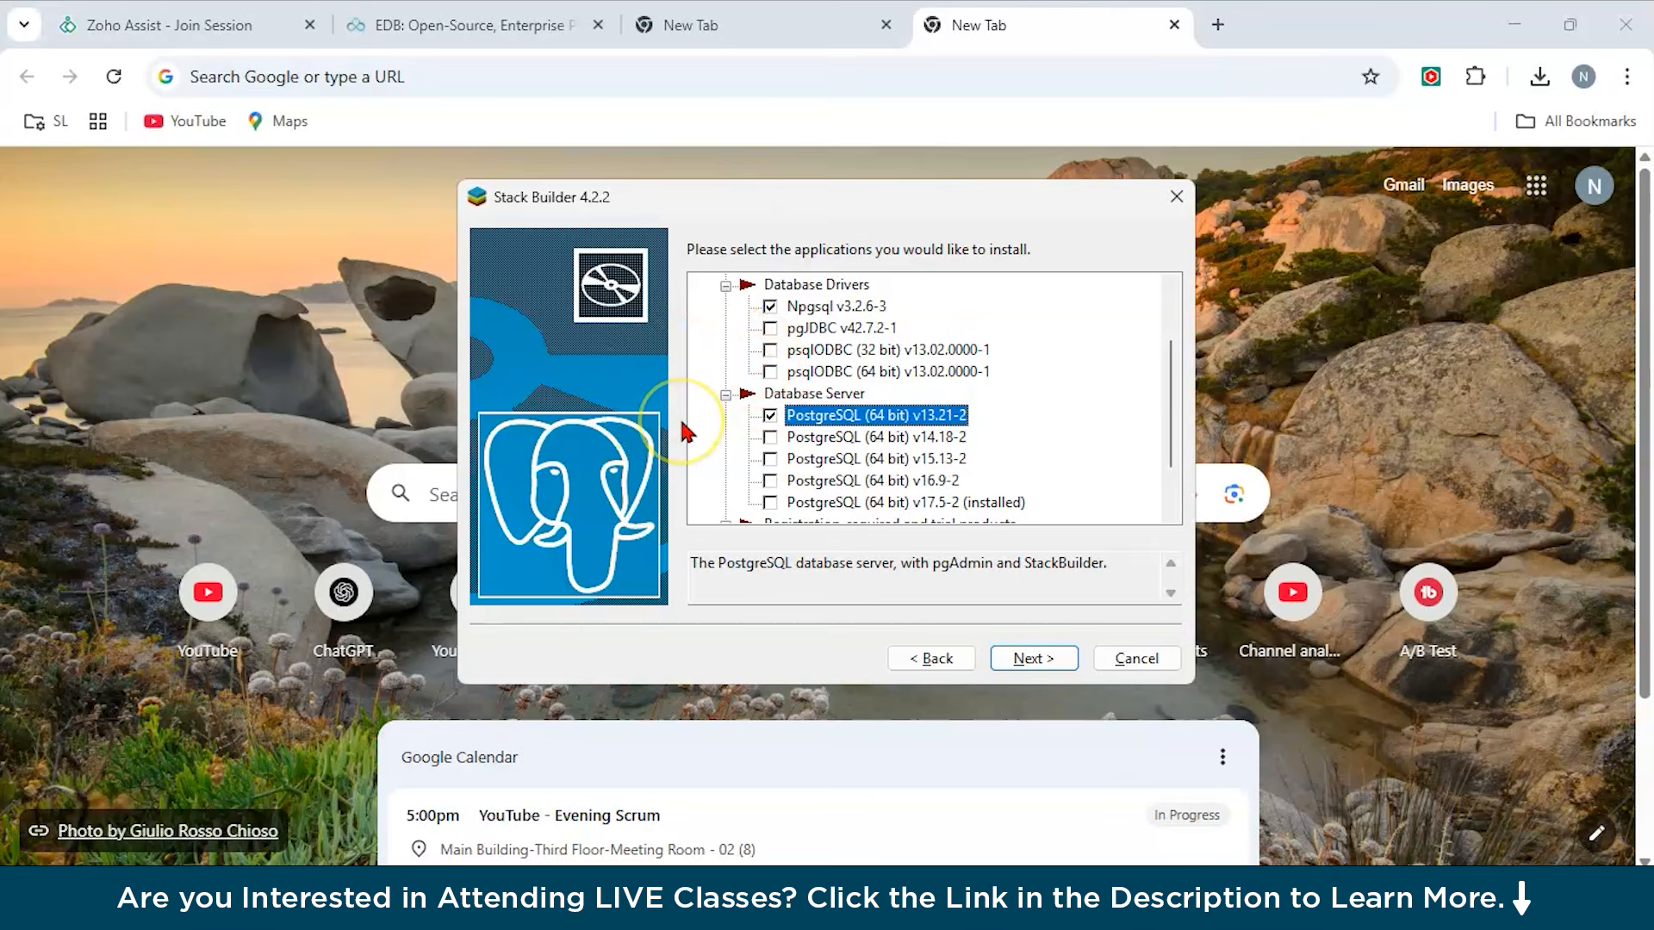
Select PEM-HTTPD v2.4.62-1 under Web Development, leaving the EnterpriseDB Tools unchecked.
{"action": "scroll", "coordinate": [827, 482], "scroll_direction": "down", "scroll_amount": 1}
{"action": "left_click", "coordinate": [726, 460]}
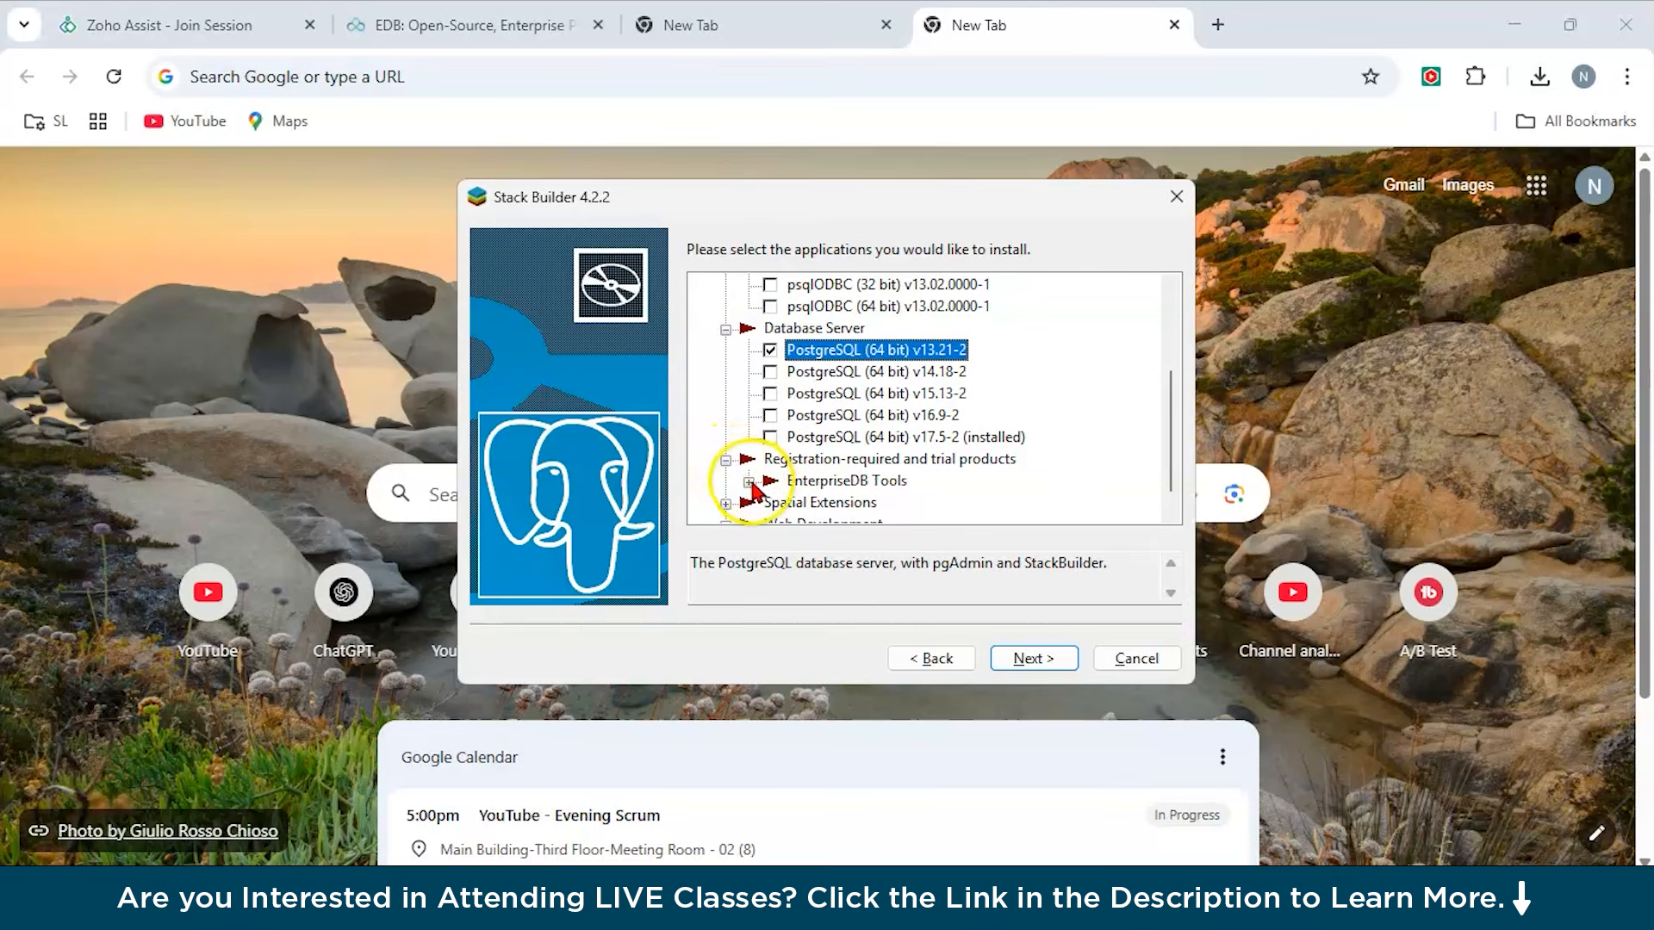
{"action": "left_click", "coordinate": [749, 483]}
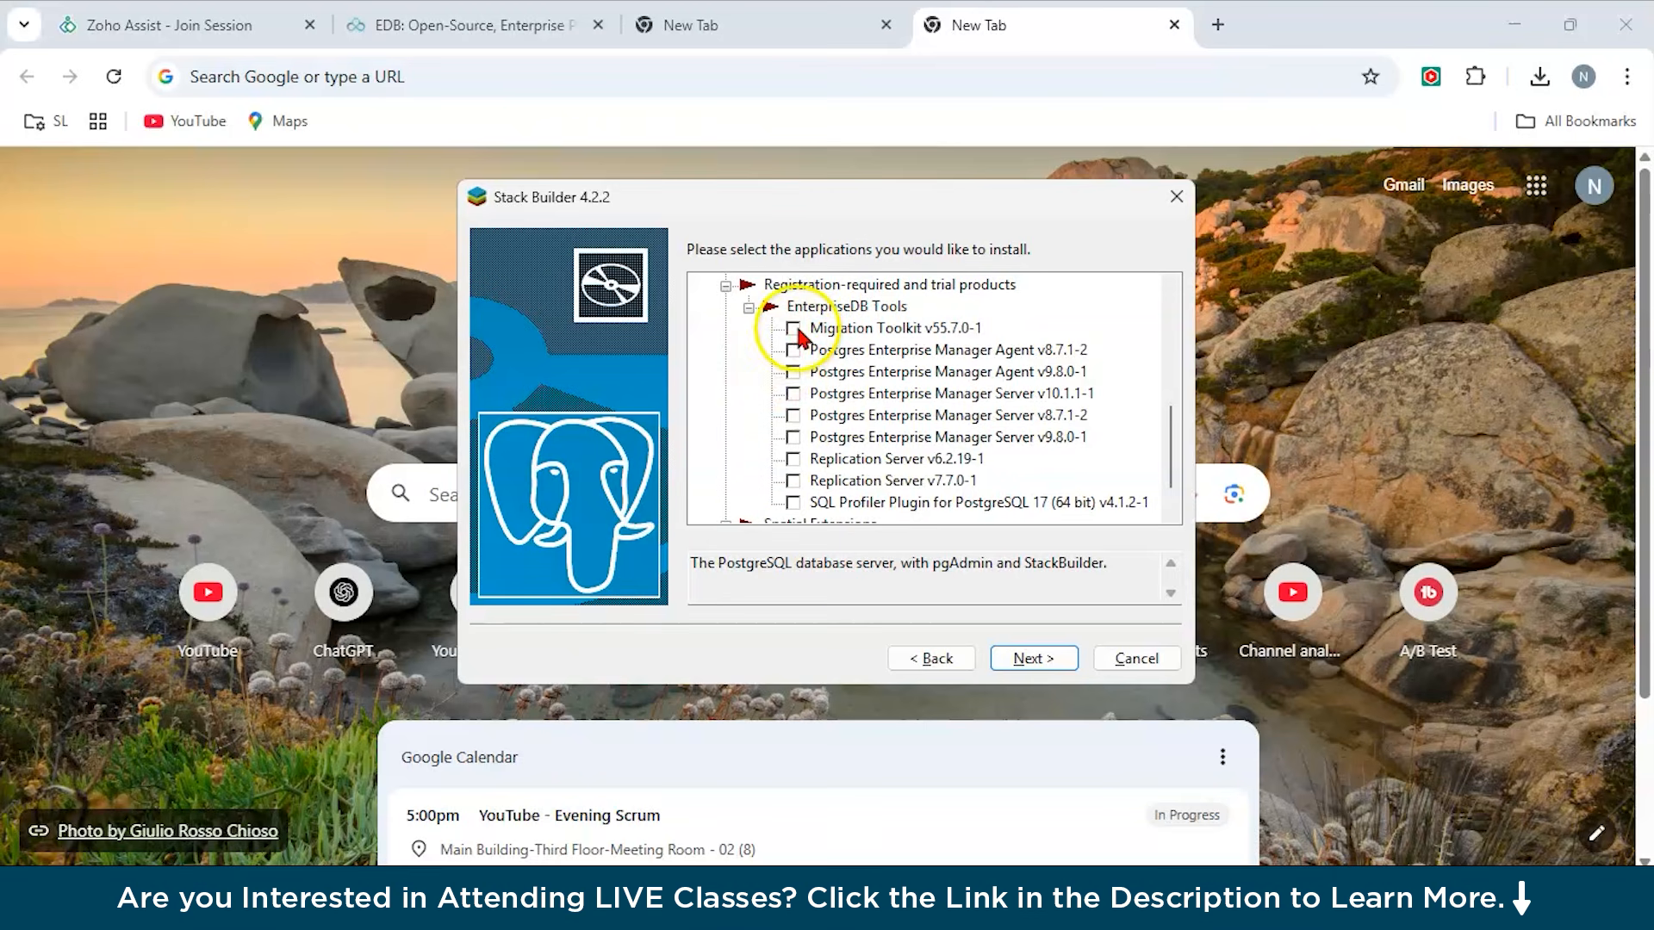
{"action": "scroll", "coordinate": [739, 422], "scroll_direction": "down", "scroll_amount": 1}
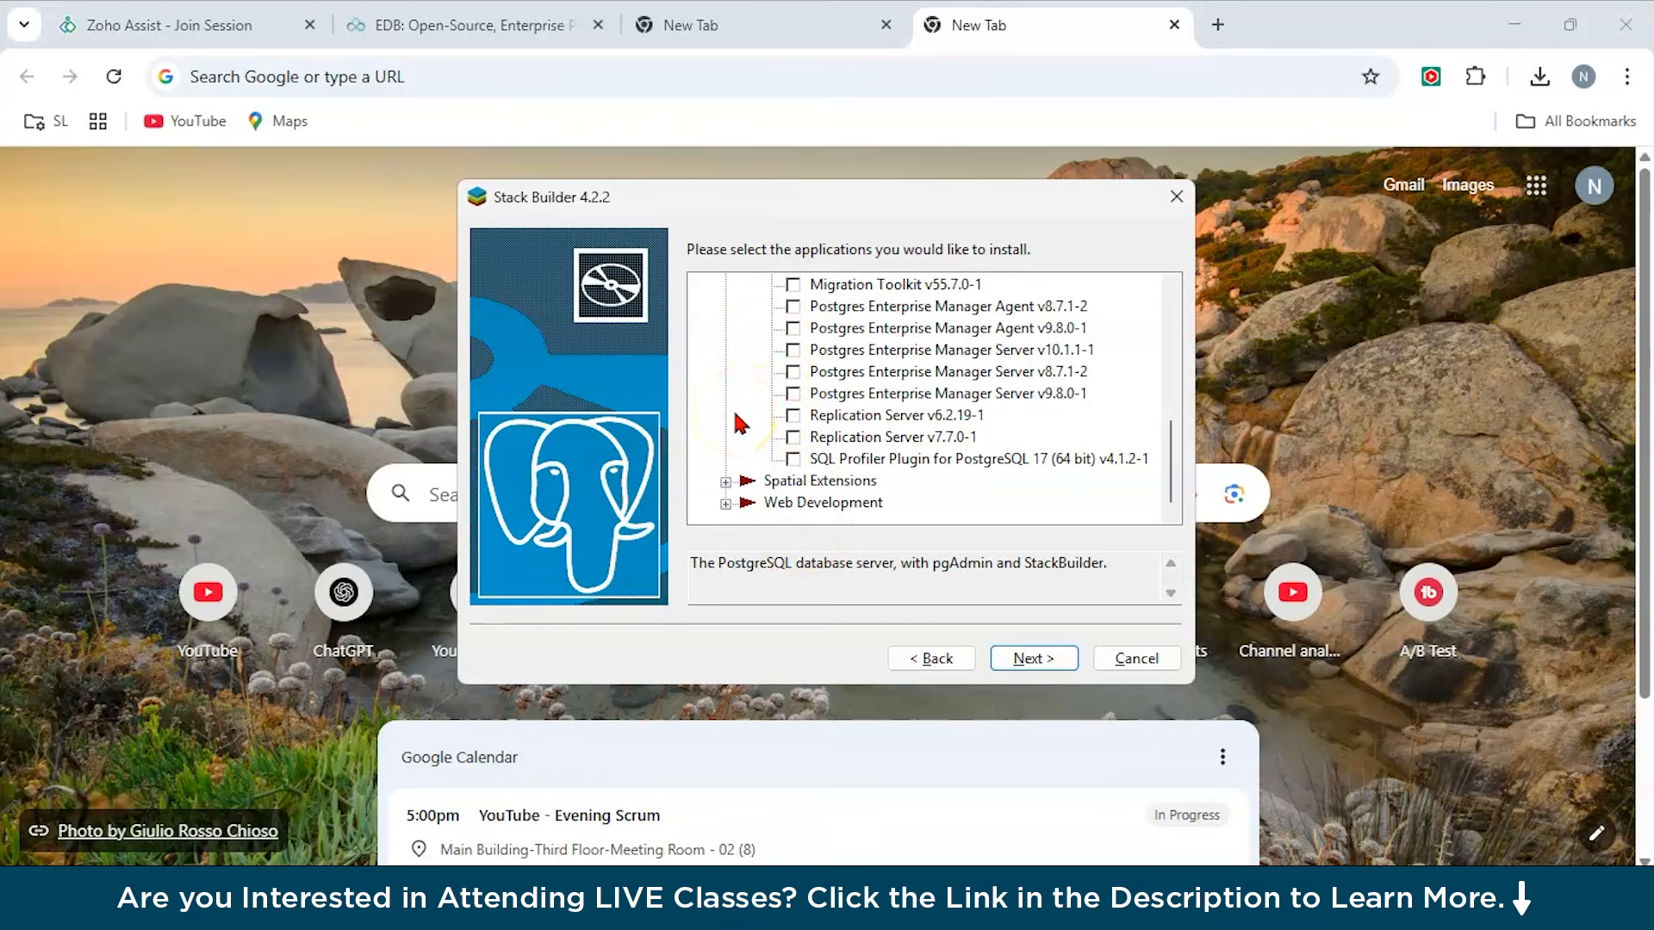
{"action": "left_click", "coordinate": [726, 503]}
{"action": "left_click", "coordinate": [771, 504]}
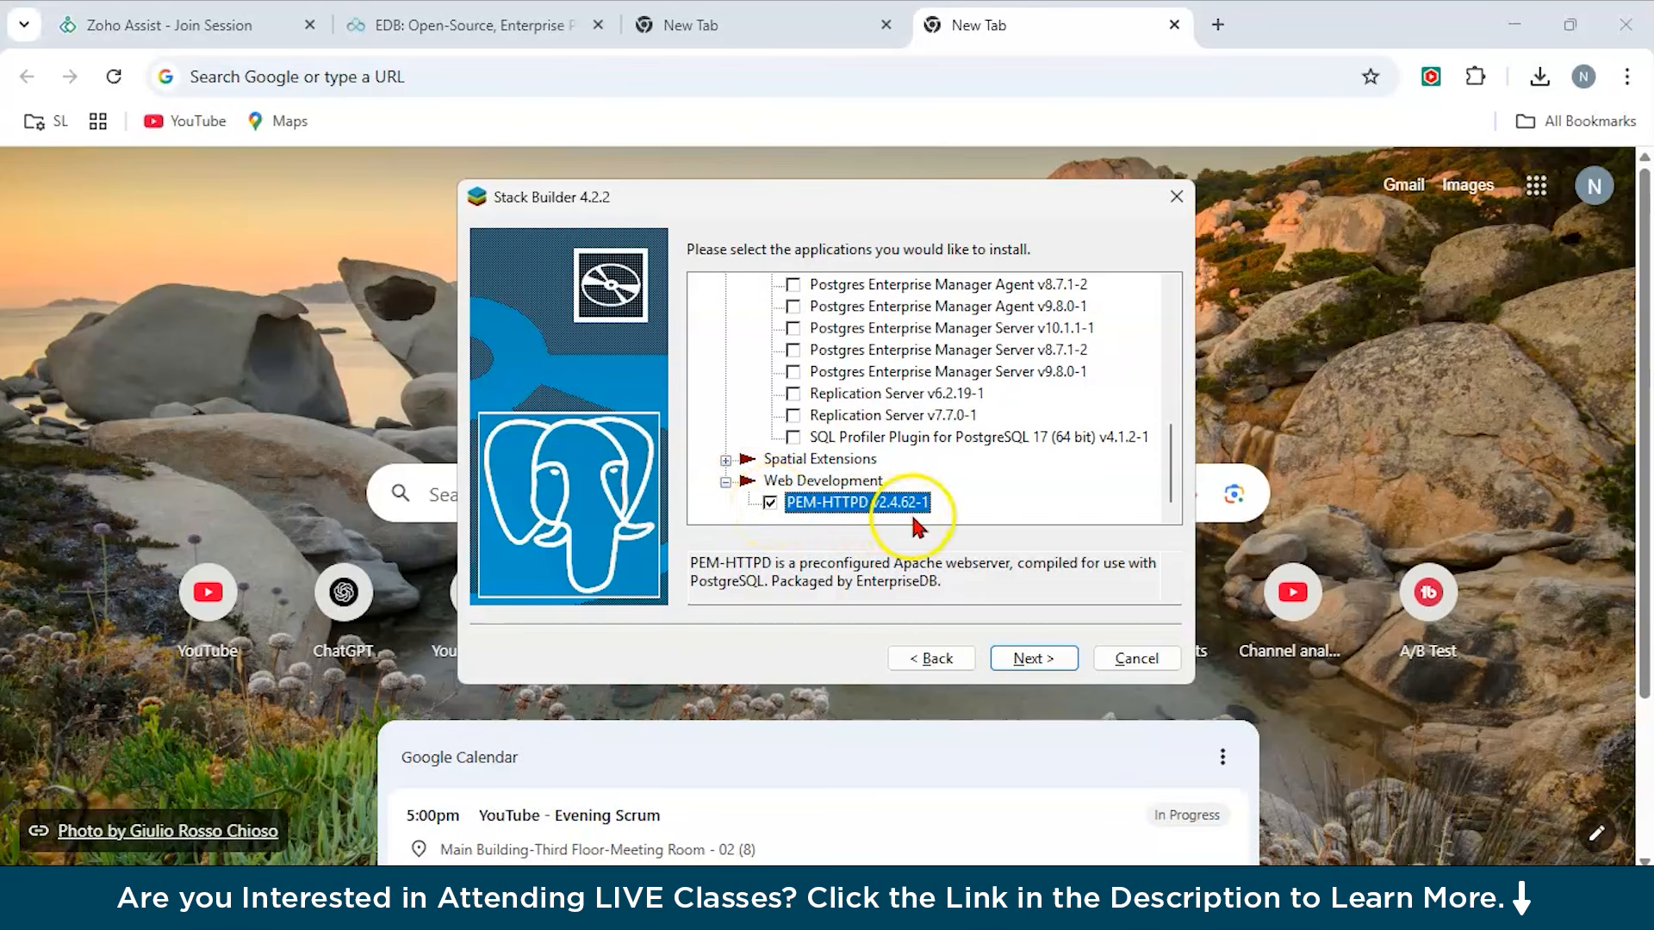
Continue past the selection review to start downloading the chosen packages.
{"action": "left_click", "coordinate": [1022, 665]}
{"action": "left_click", "coordinate": [1024, 672]}
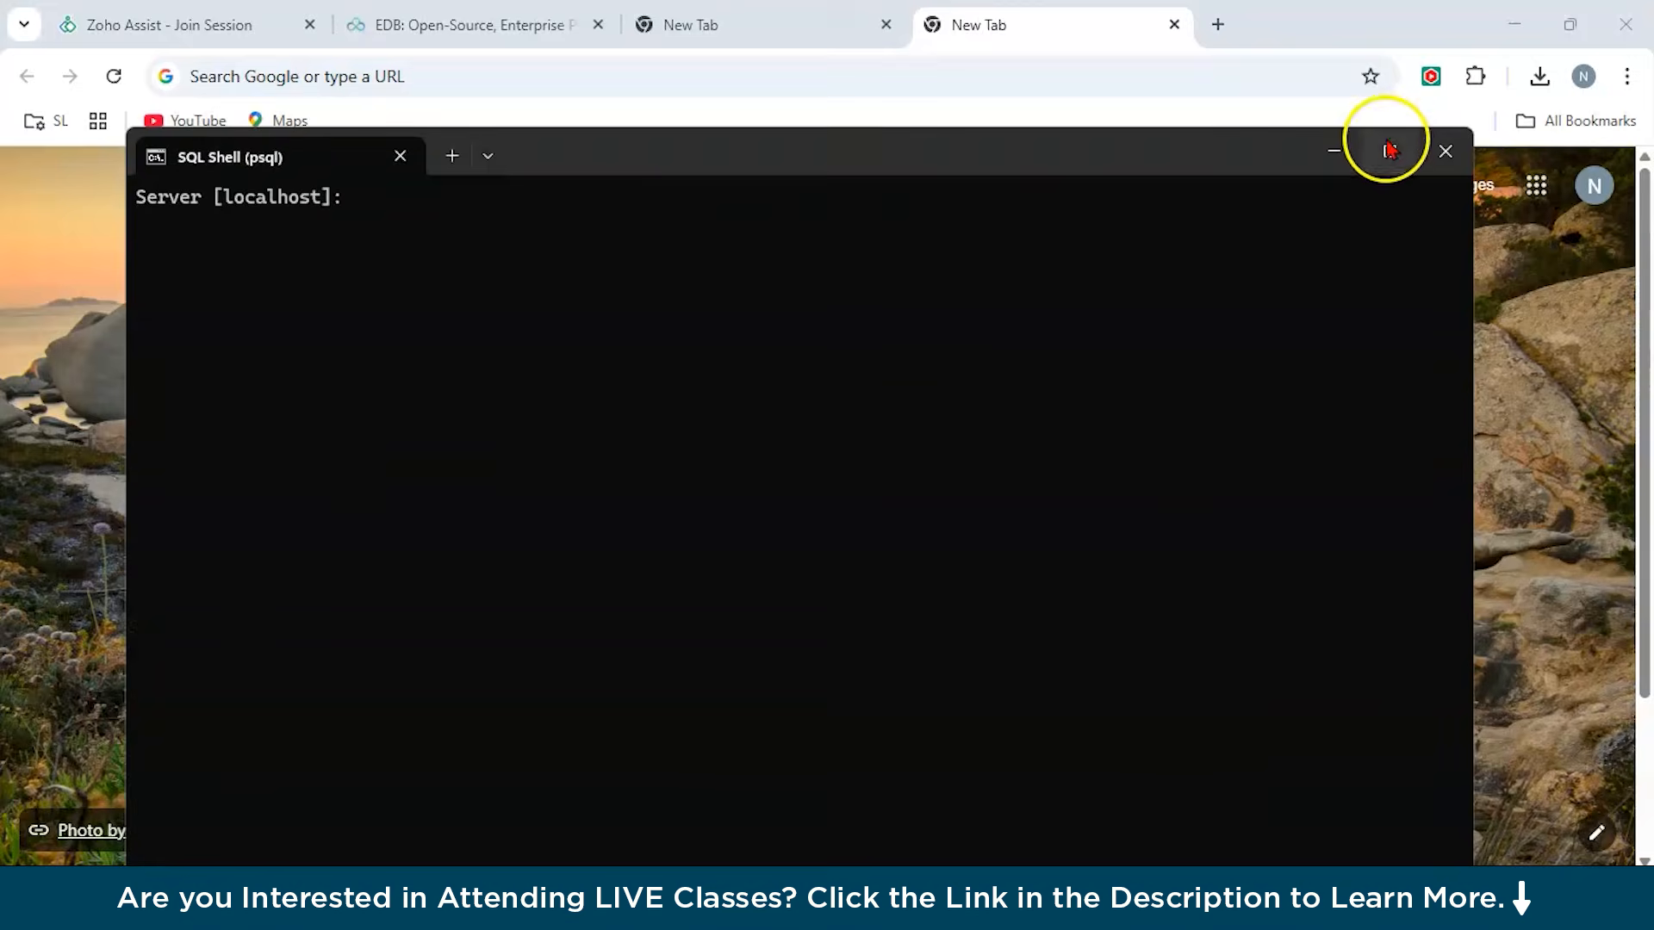
{"action": "left_click", "coordinate": [1388, 147]}
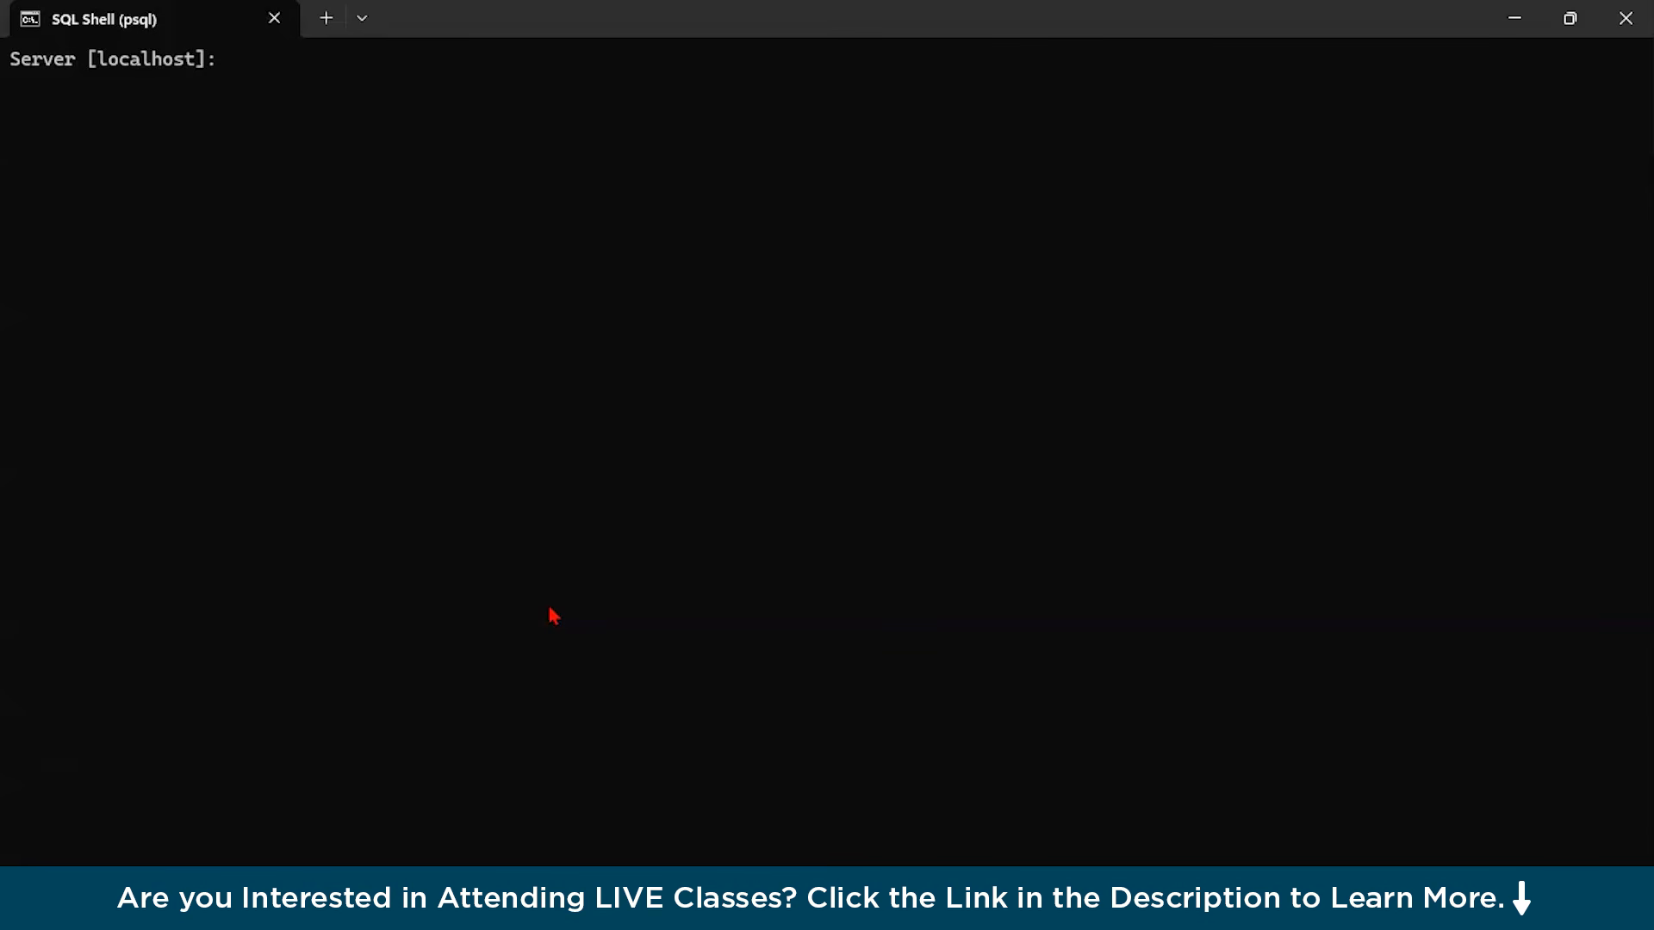
In SQL Shell, connect with the default server, database, port and username, submitting the postgres user's password.
{"action": "key", "text": "Return"}
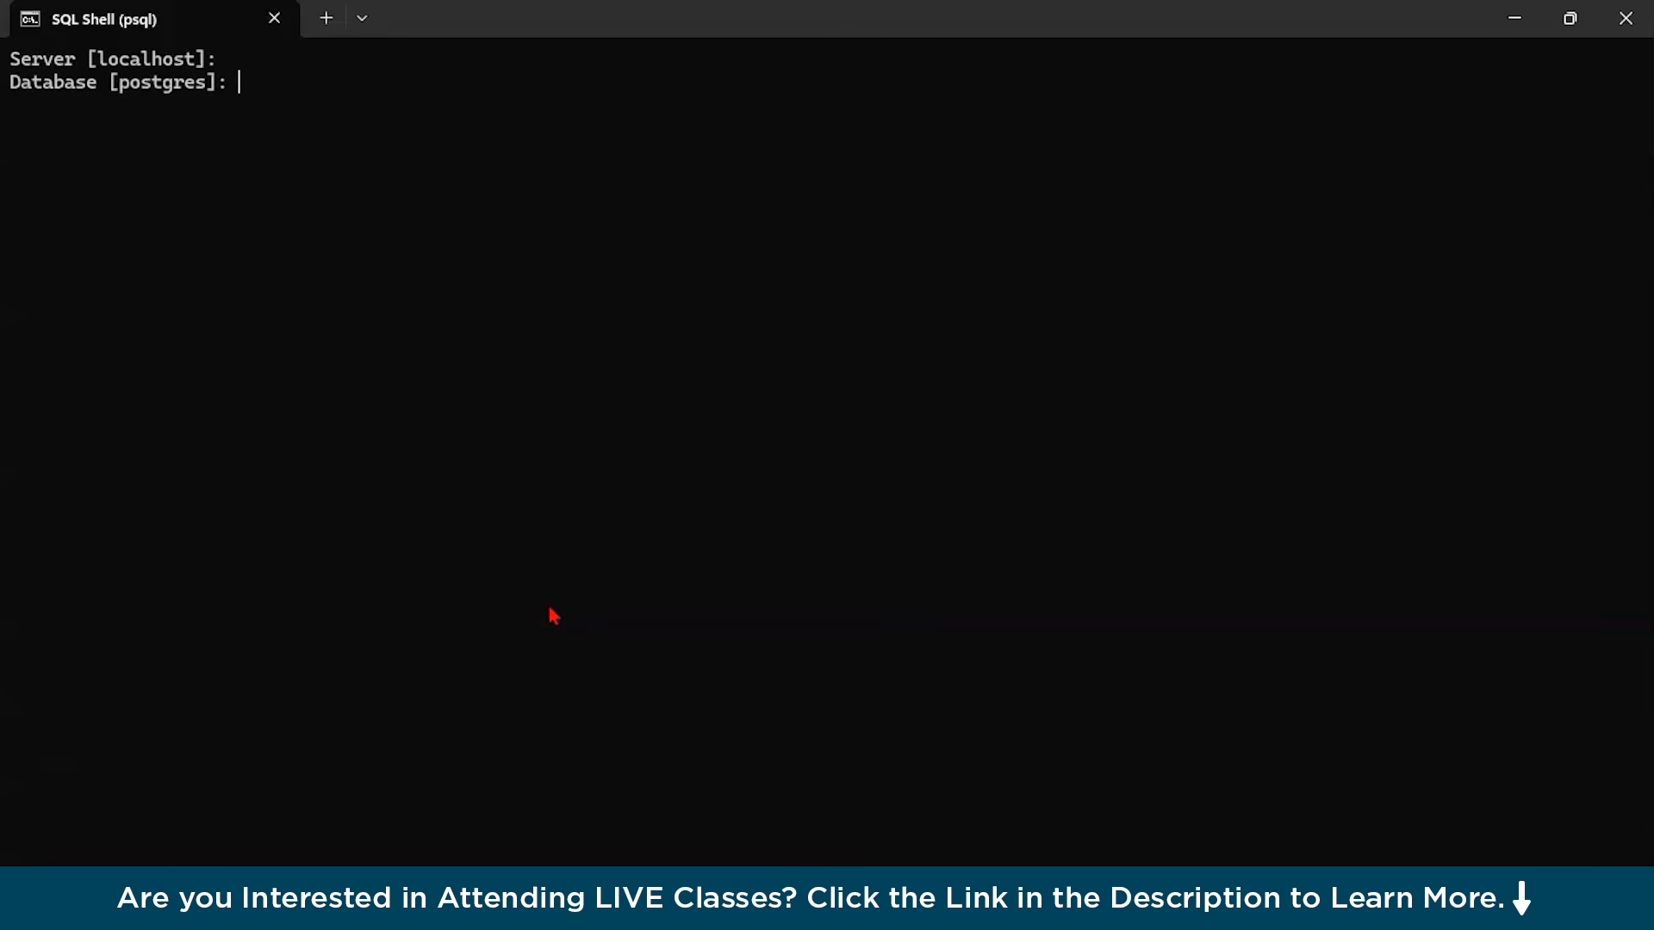
{"action": "key", "text": "Return"}
{"action": "key", "text": "Return"}
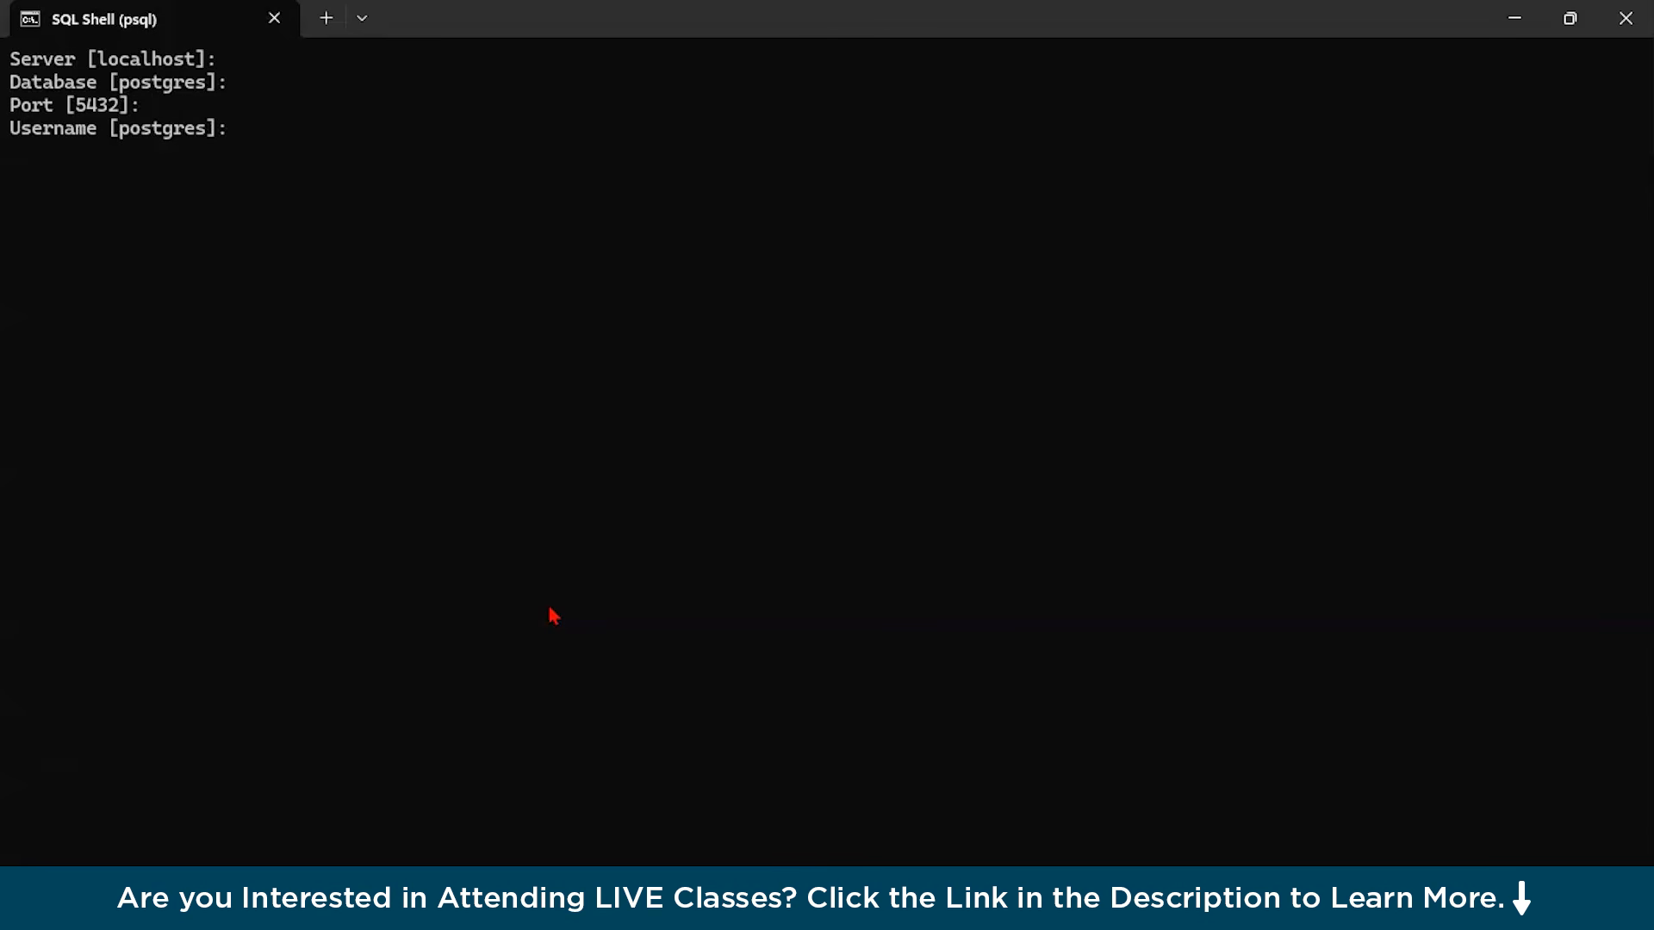
{"action": "key", "text": "Return"}
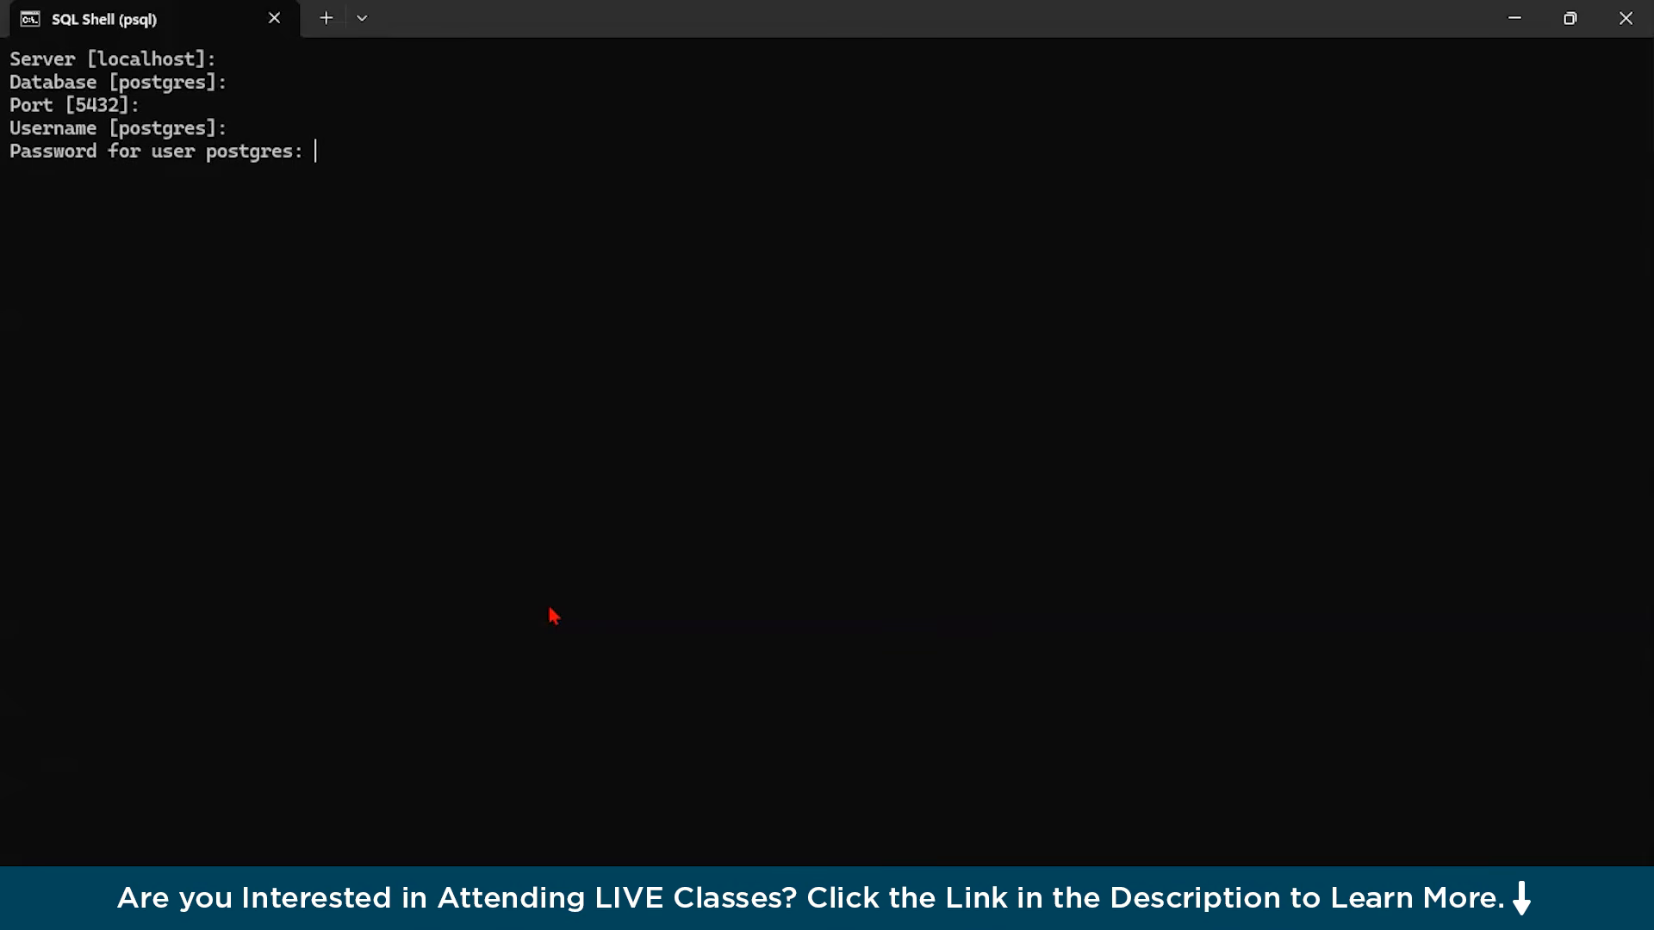
{"action": "key", "text": "Return"}
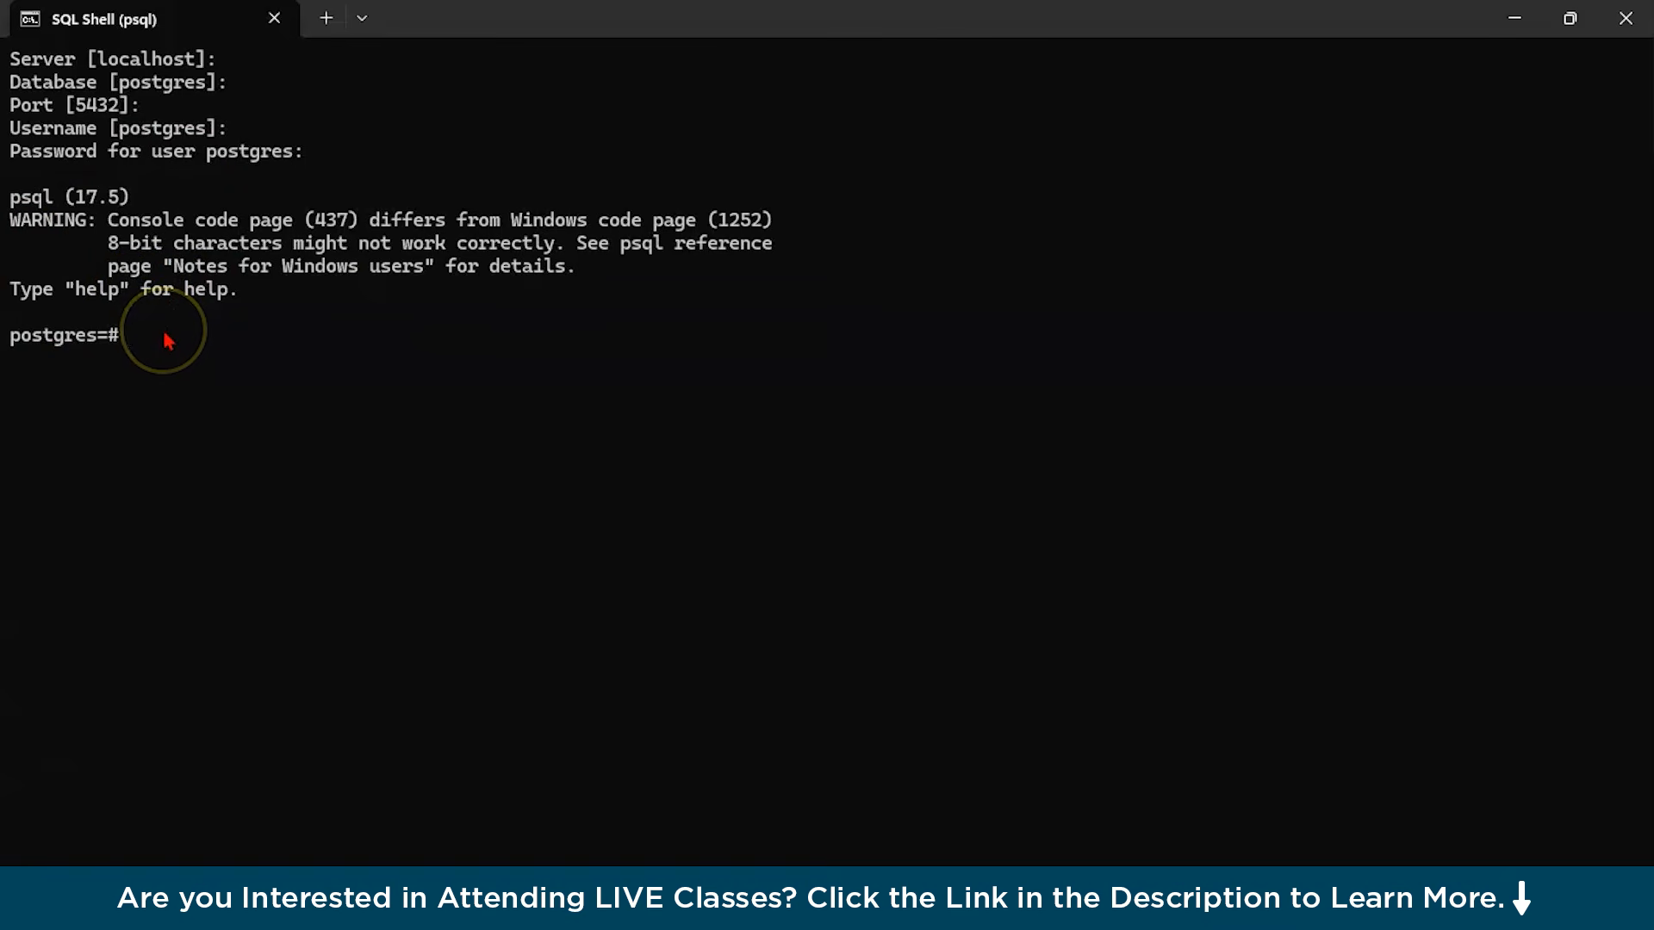
Run a CREATE USER command for test_user WITH PASSWORD, entering the new user's password.
{"action": "type", "text": "CREATE USER "}
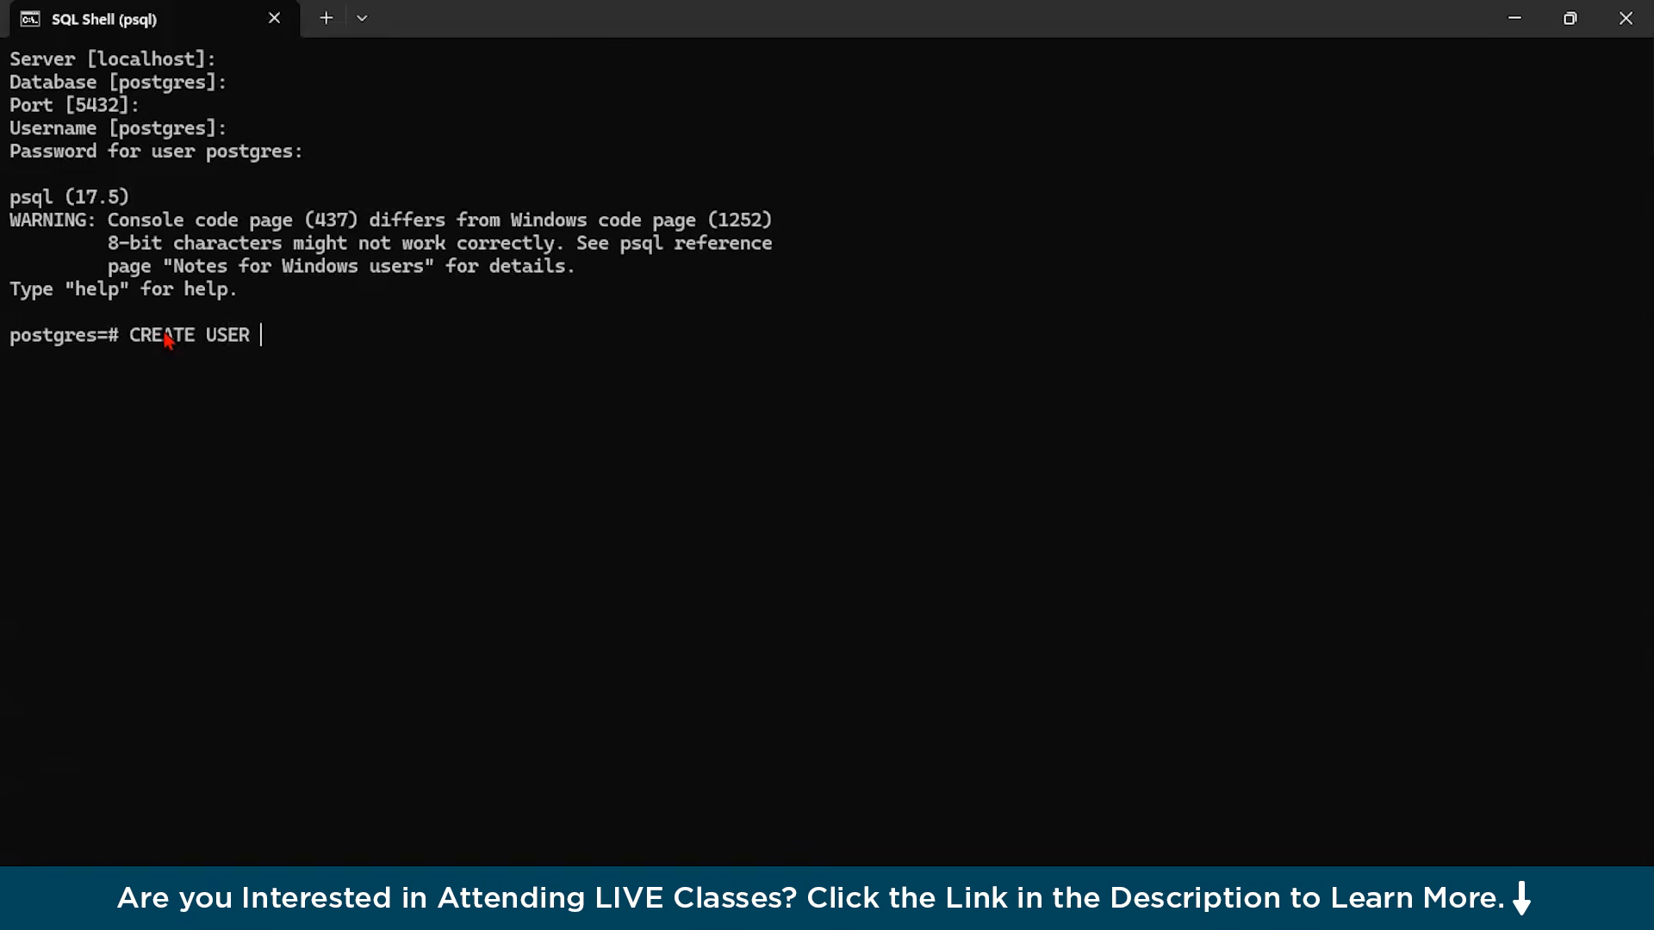
{"action": "type", "text": "test_user WITH "}
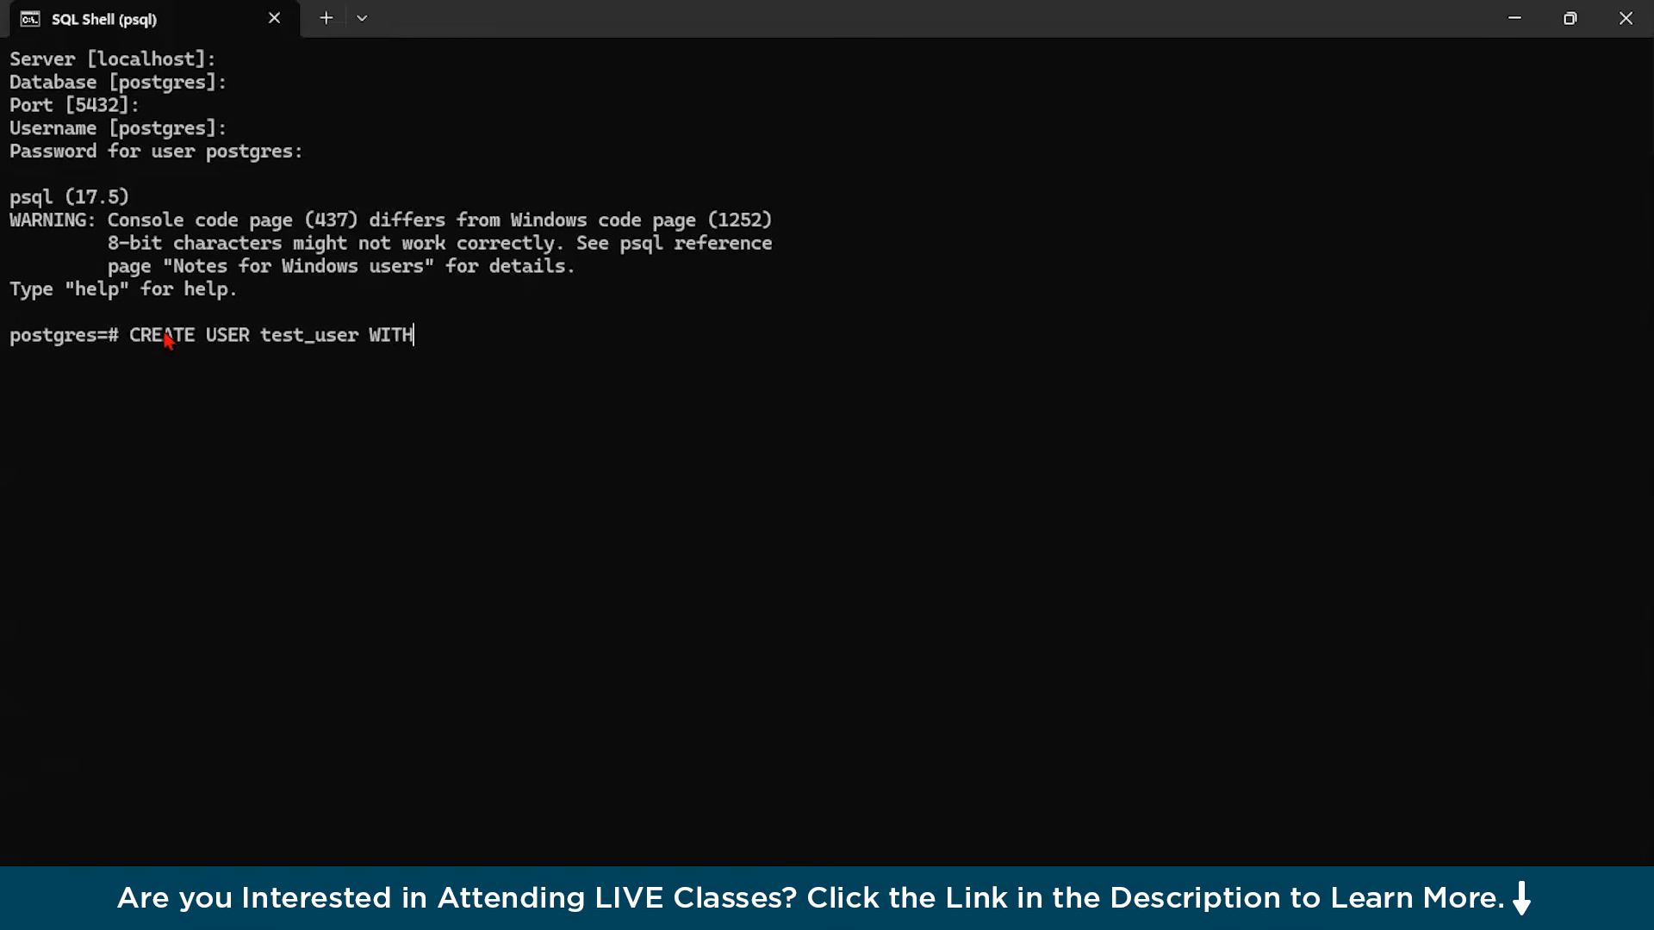
{"action": "type", "text": "PASSWORD '"}
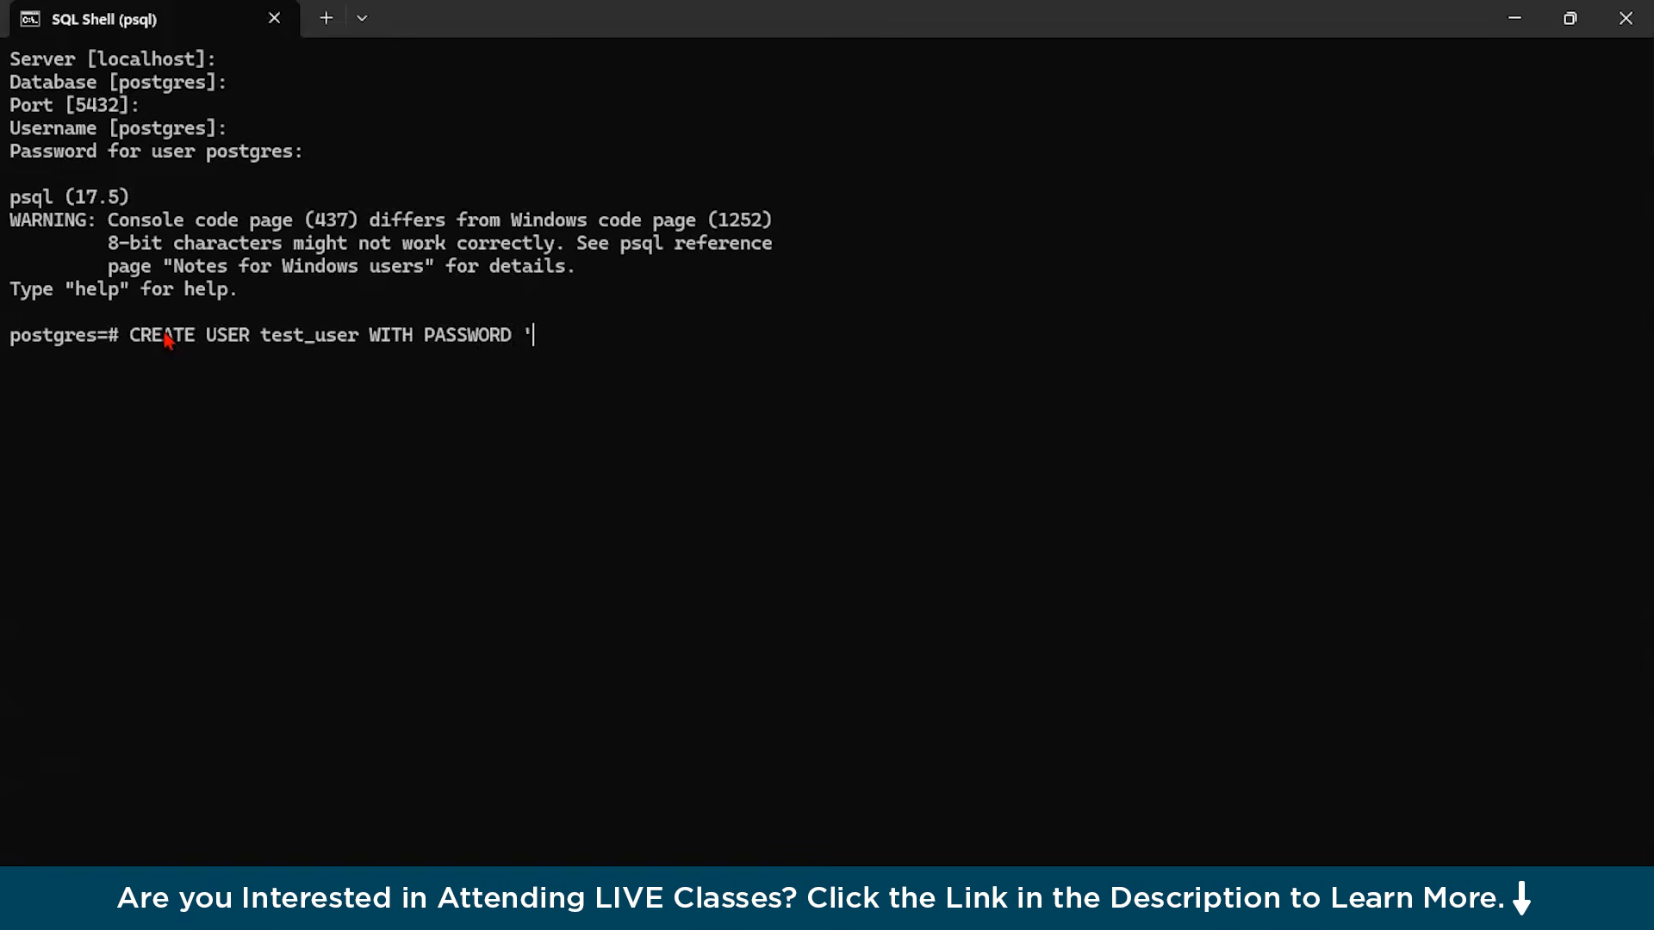
{"action": "type", "text": "ROOT"}
{"action": "key", "text": "BackSpace"}
{"action": "key", "text": "BackSpace"}
{"action": "key", "text": "BackSpace"}
{"action": "key", "text": "BackSpace"}
{"action": "type", "text": "root';"}
{"action": "key", "text": "Return"}
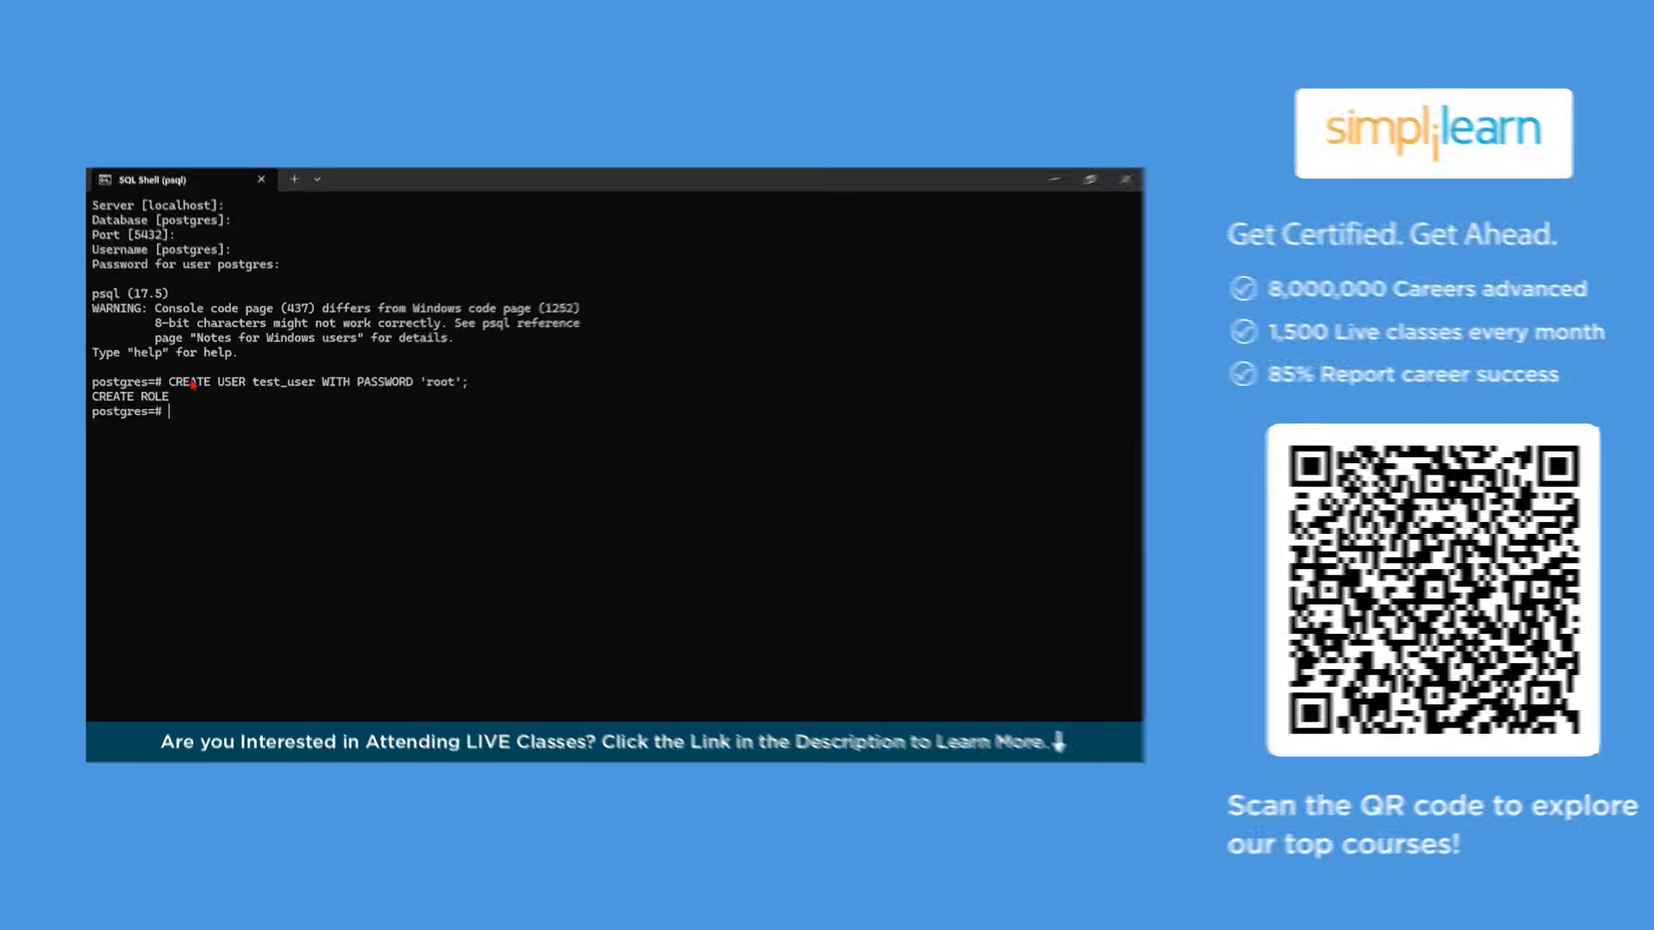
Run CREATE DATABASE mydb OWNER test_user; to create a database owned by the new user.
{"action": "key", "text": "Up"}
{"action": "key", "text": "BackSpace"}
{"action": "key", "text": "BackSpace"}
{"action": "key", "text": "BackSpace"}
{"action": "key", "text": "BackSpace"}
{"action": "key", "text": "BackSpace"}
{"action": "key", "text": "BackSpace"}
{"action": "key", "text": "BackSpace"}
{"action": "key", "text": "BackSpace"}
{"action": "key", "text": "BackSpace"}
{"action": "key", "text": "BackSpace"}
{"action": "key", "text": "BackSpace"}
{"action": "key", "text": "BackSpace"}
{"action": "key", "text": "BackSpace"}
{"action": "key", "text": "BackSpace"}
{"action": "key", "text": "BackSpace"}
{"action": "key", "text": "BackSpace"}
{"action": "key", "text": "BackSpace"}
{"action": "key", "text": "BackSpace"}
{"action": "key", "text": "BackSpace"}
{"action": "key", "text": "BackSpace"}
{"action": "key", "text": "BackSpace"}
{"action": "key", "text": "BackSpace"}
{"action": "key", "text": "BackSpace"}
{"action": "key", "text": "BackSpace"}
{"action": "key", "text": "BackSpace"}
{"action": "key", "text": "BackSpace"}
{"action": "key", "text": "BackSpace"}
{"action": "key", "text": "BackSpace"}
{"action": "key", "text": "BackSpace"}
{"action": "key", "text": "BackSpace"}
{"action": "key", "text": "BackSpace"}
{"action": "key", "text": "BackSpace"}
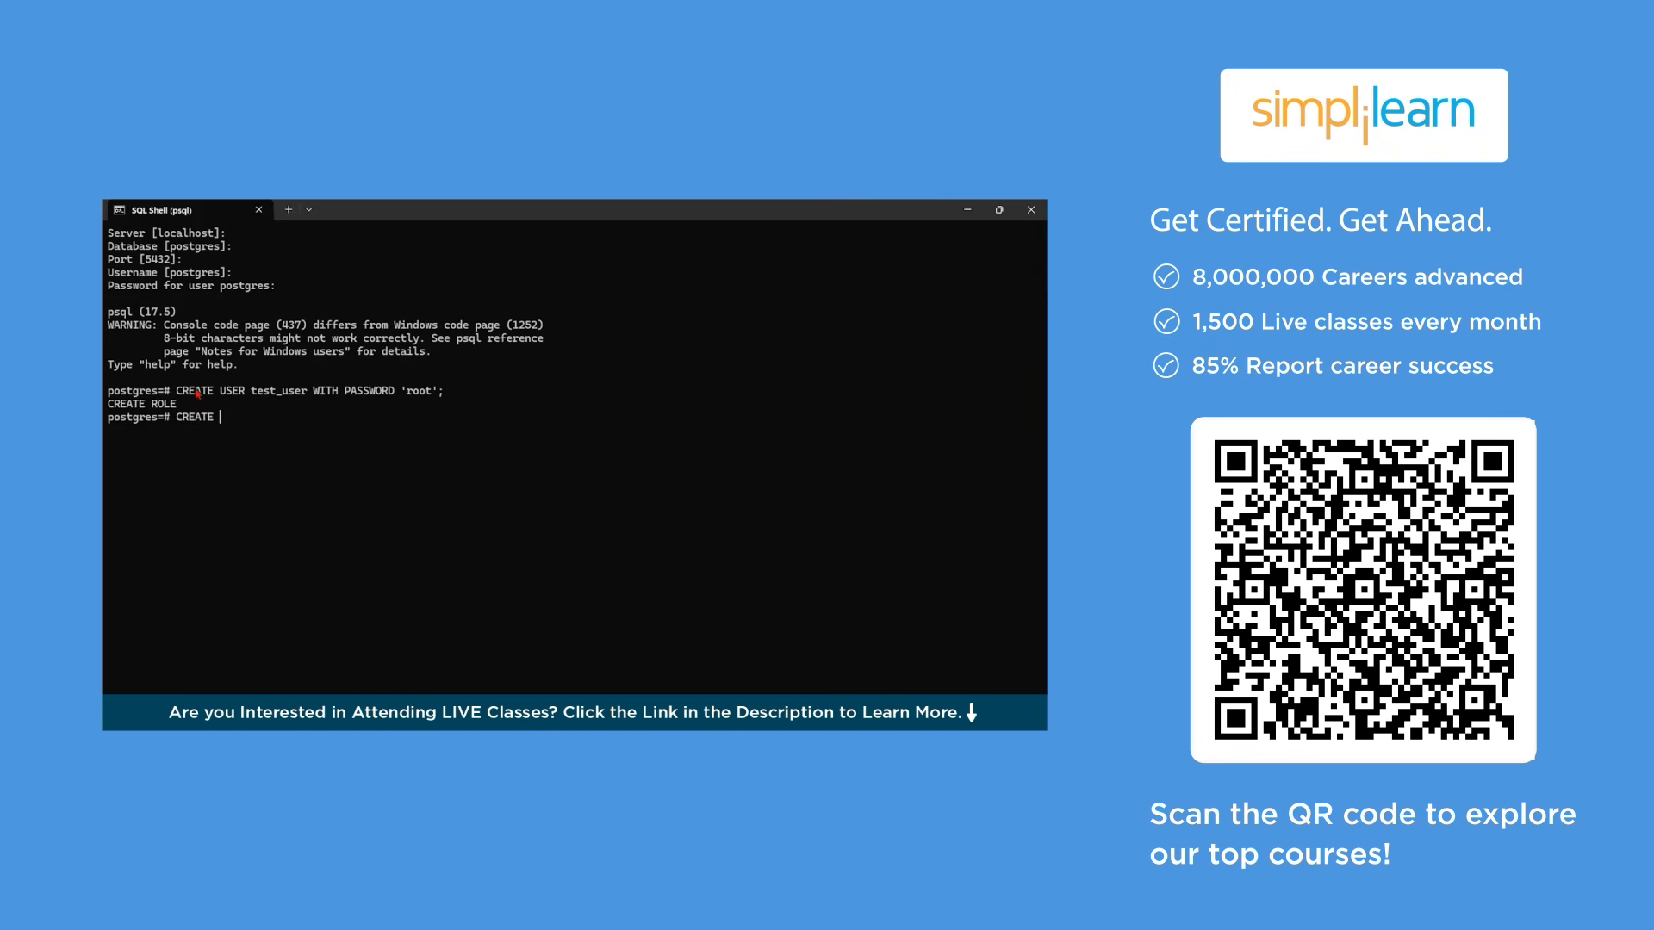
{"action": "type", "text": "d"}
{"action": "key", "text": "BackSpace"}
{"action": "type", "text": "DATABASE mydb OWNER test"}
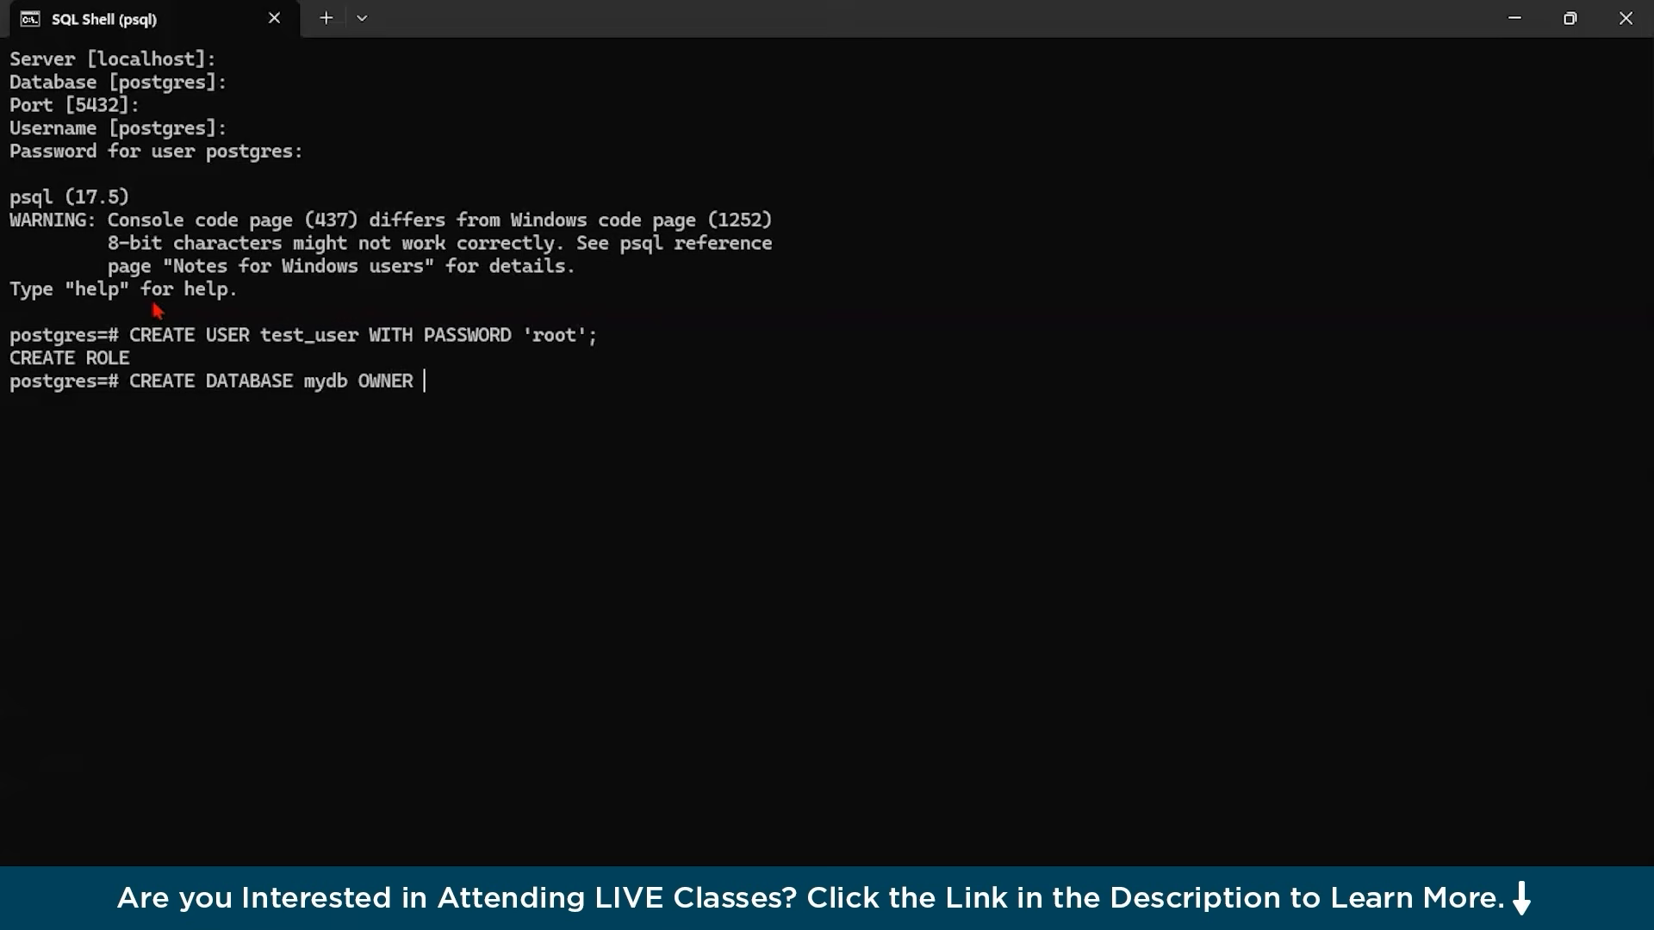
{"action": "type", "text": "_user"}
{"action": "type", "text": ";"}
{"action": "key", "text": "Return"}
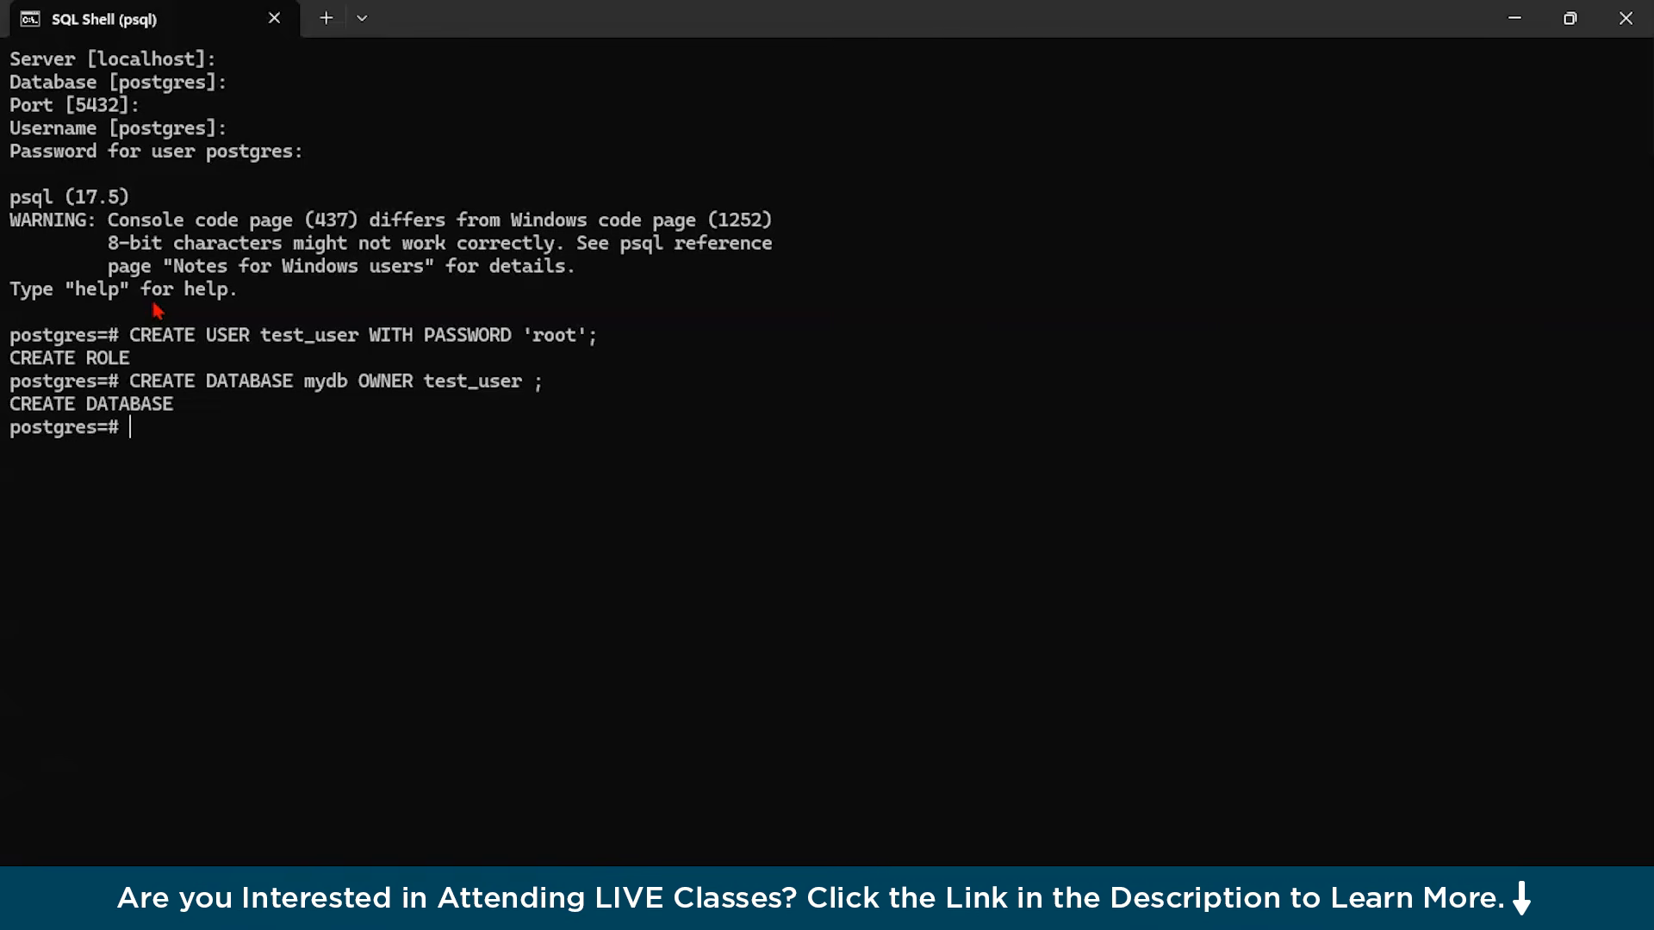